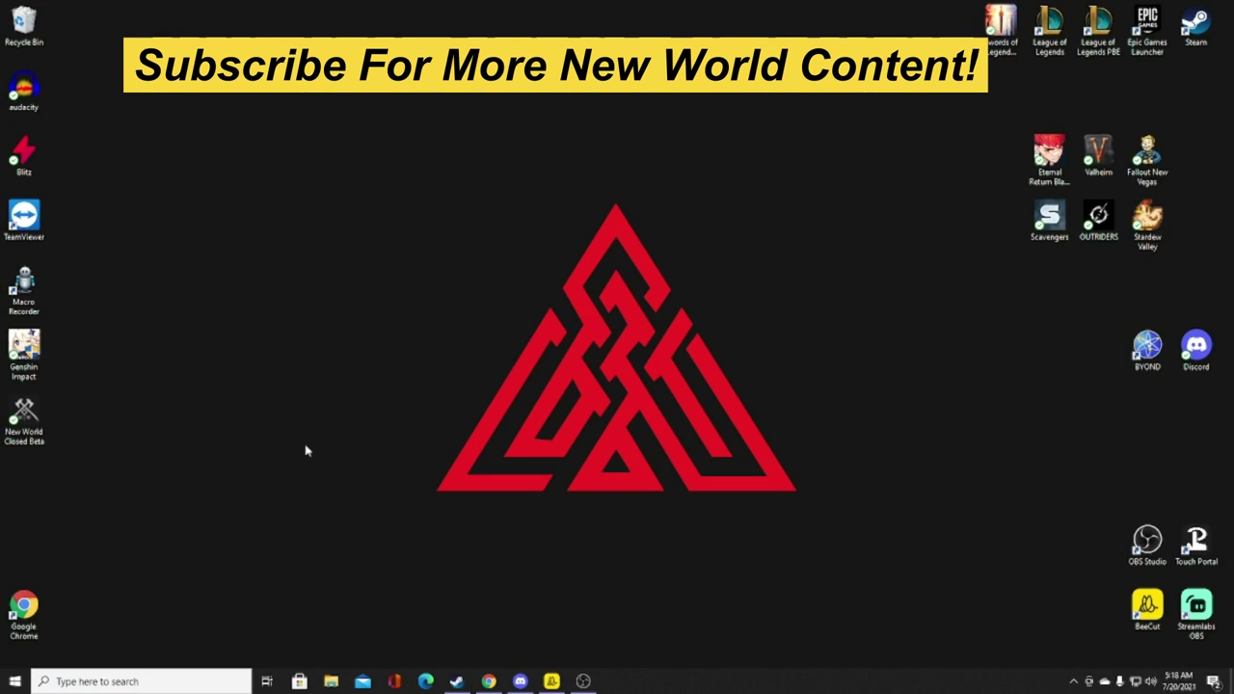
Open the Windows Update settings and check for updates.
click(60, 682)
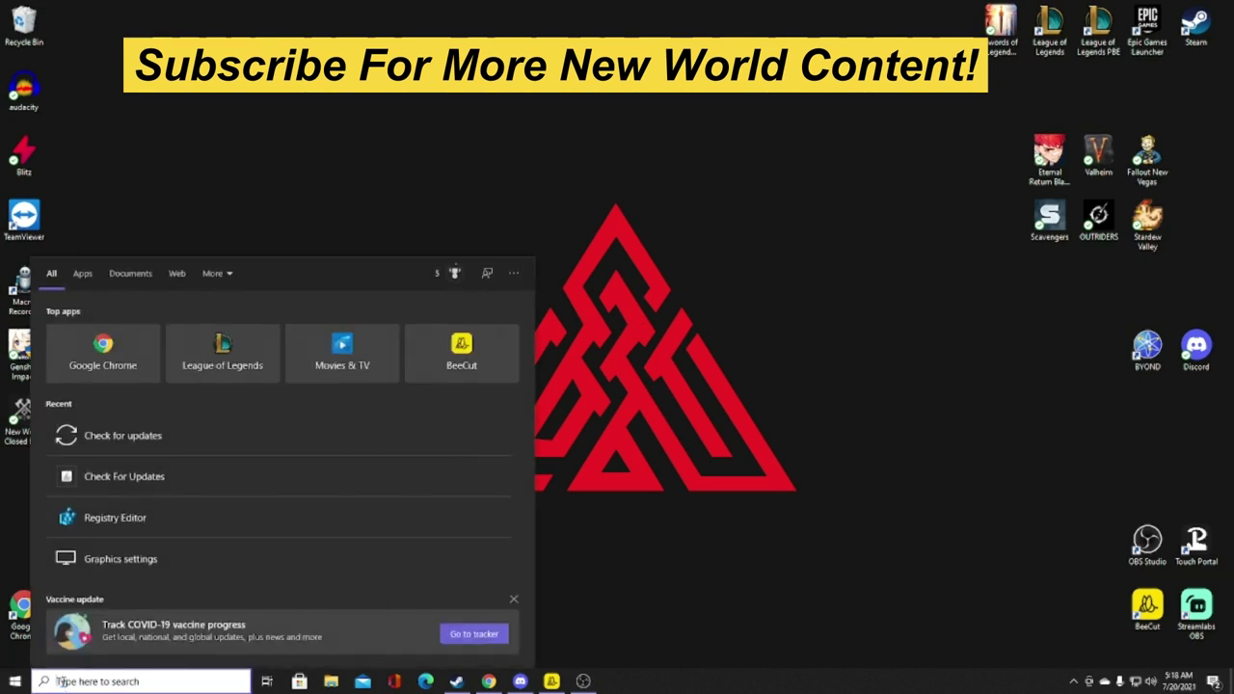
text(check)
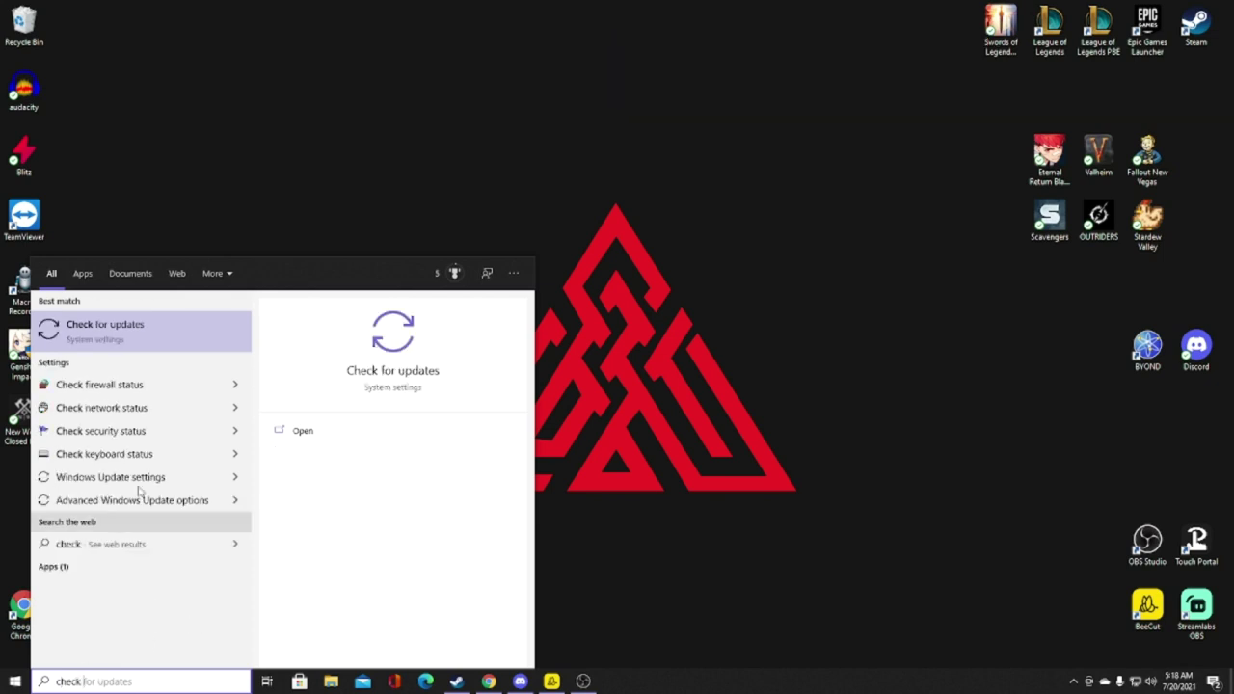
click(106, 328)
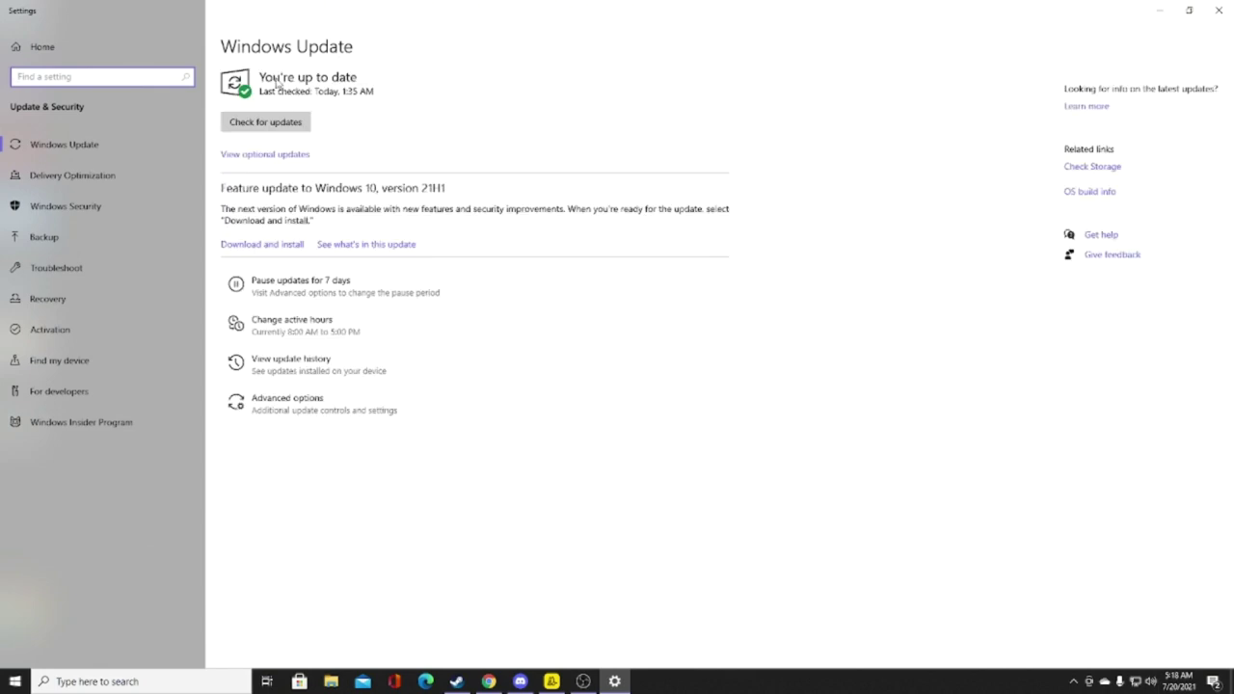
click(285, 123)
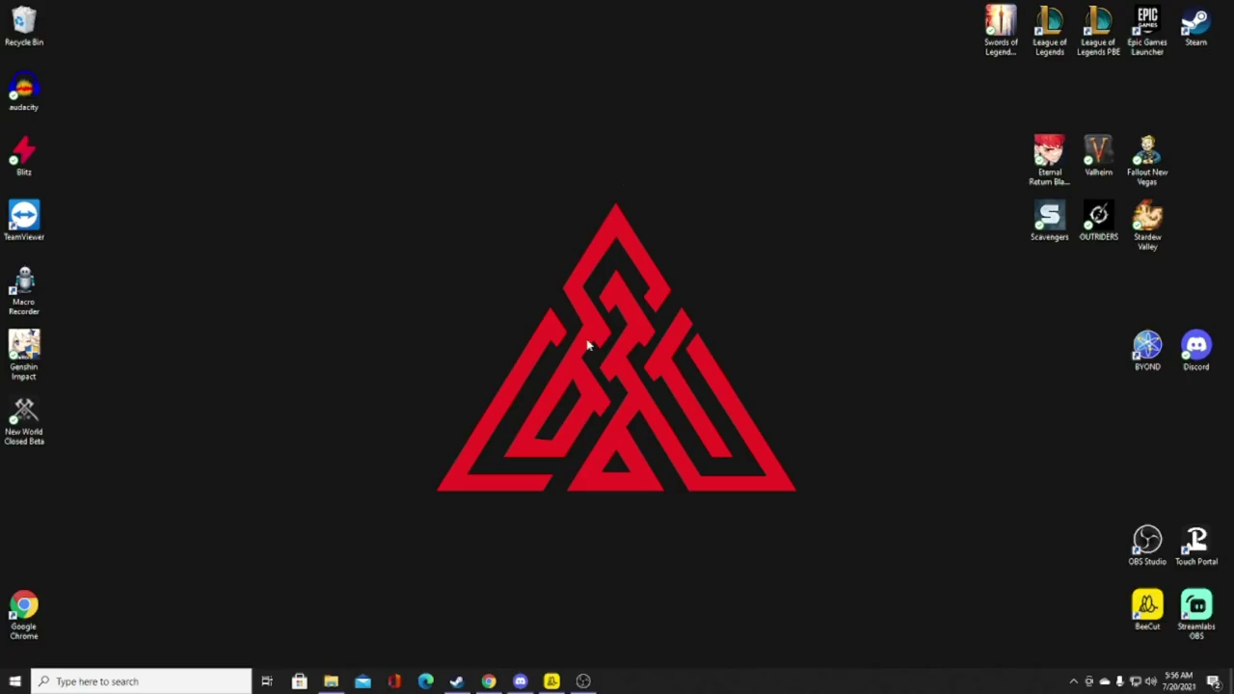
Switch to Steam and browse to the local files folder of New World Closed Beta through its properties.
click(459, 680)
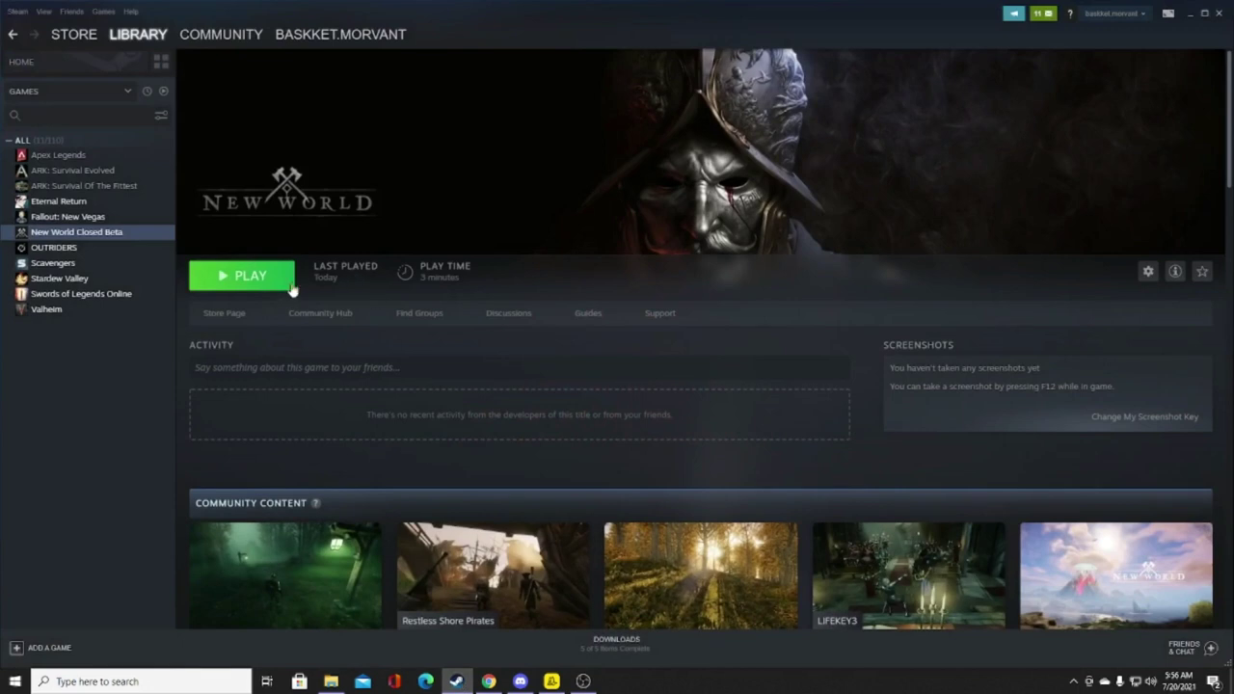
right_click(123, 240)
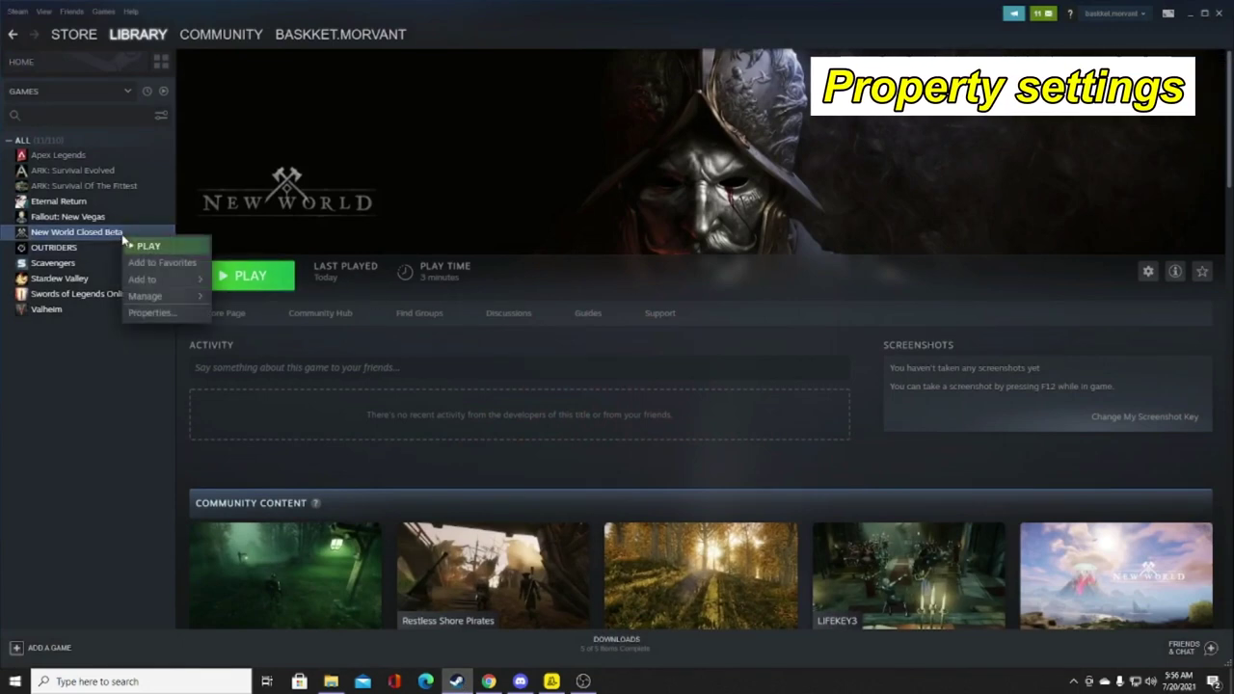
click(151, 313)
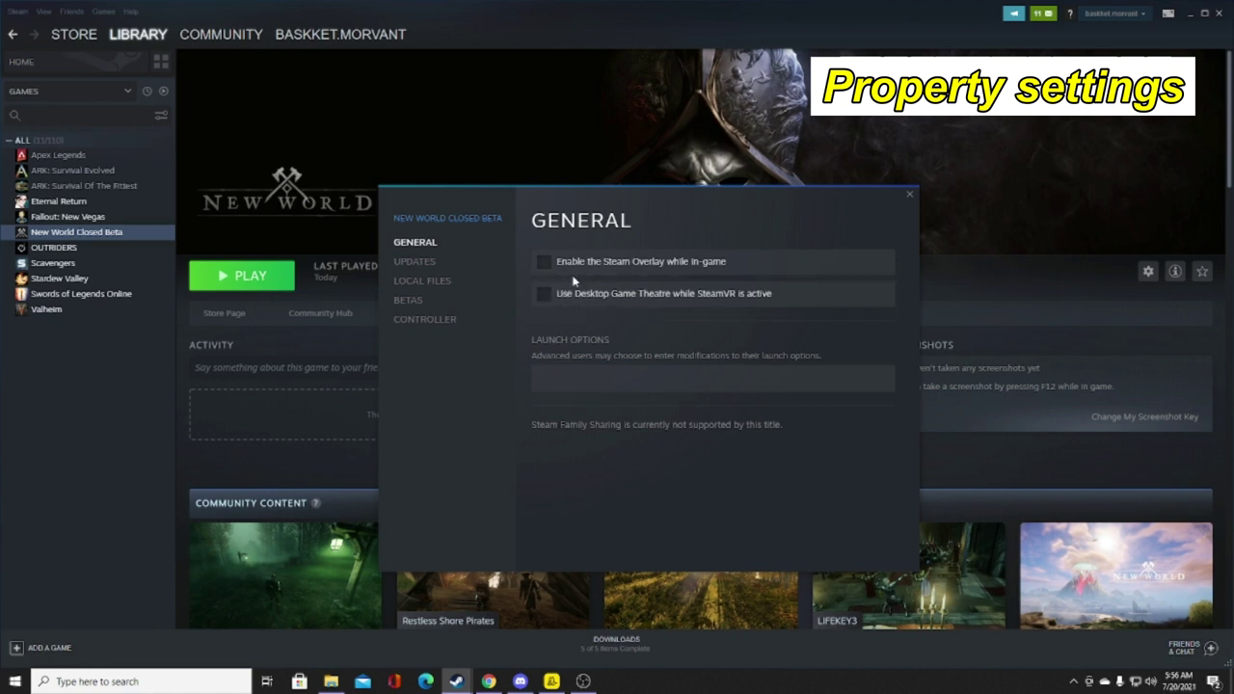
click(420, 281)
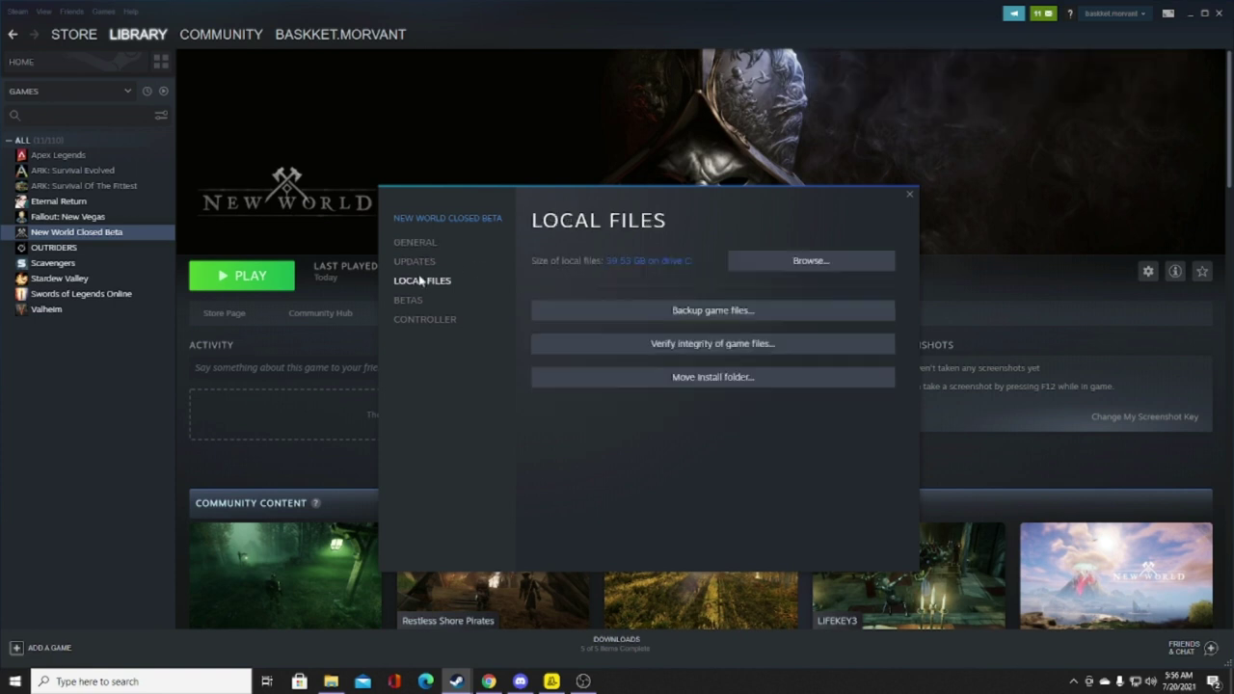
click(810, 262)
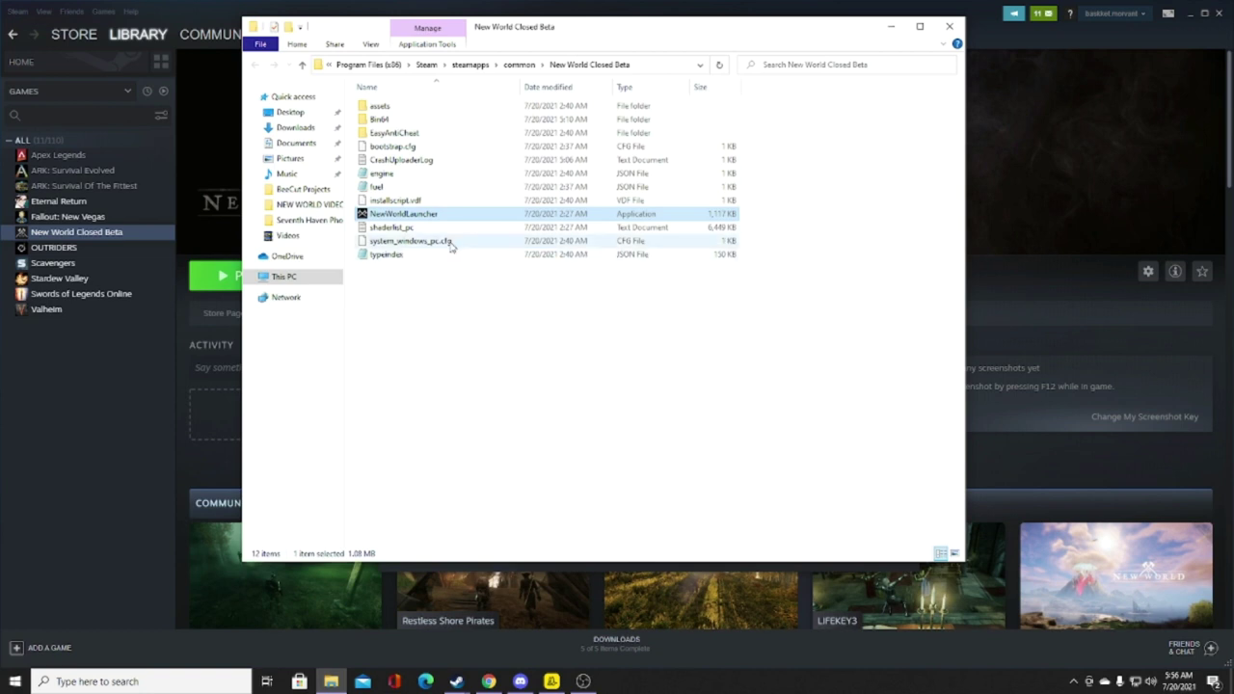
Enable the override of high DPI scaling behavior in the NewWorldLauncher compatibility properties and save the change.
right_click(429, 219)
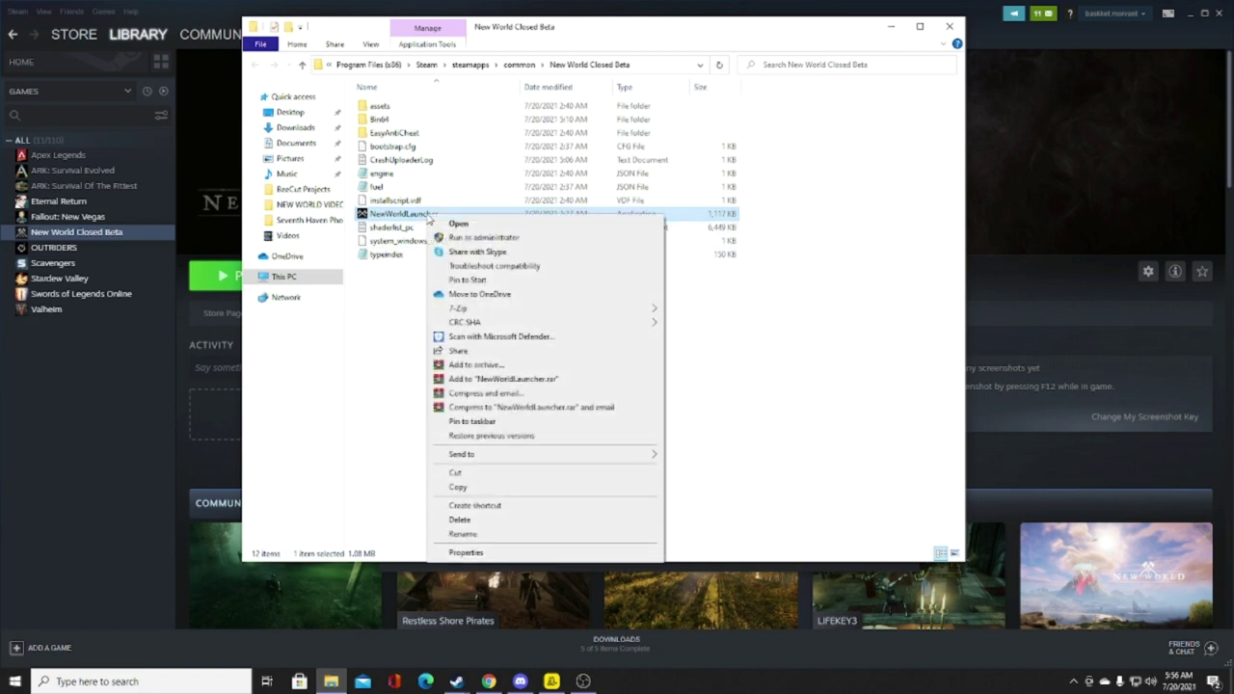
click(487, 555)
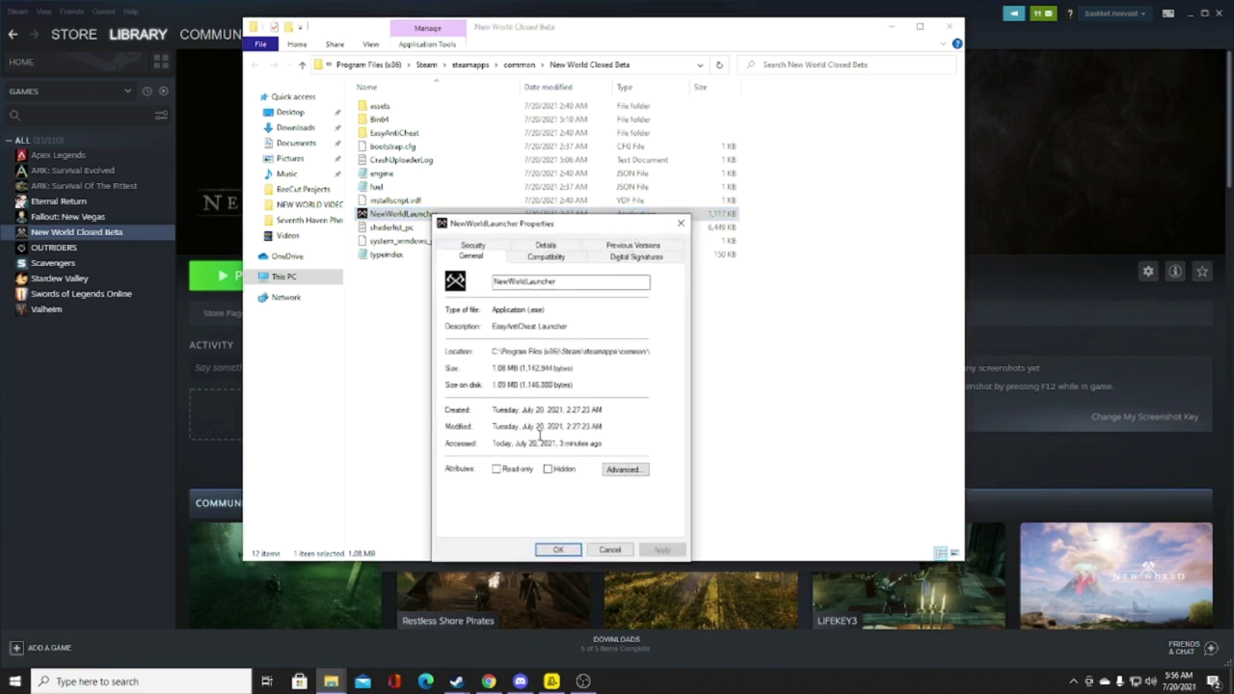
click(552, 258)
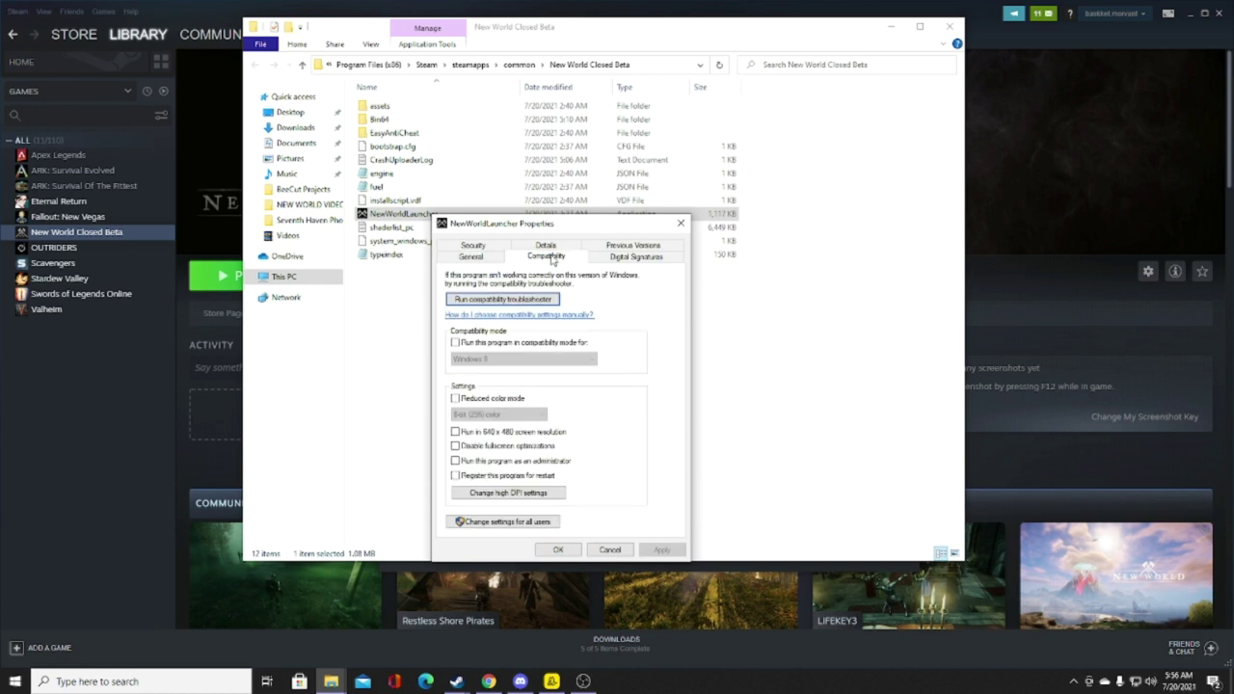
click(514, 494)
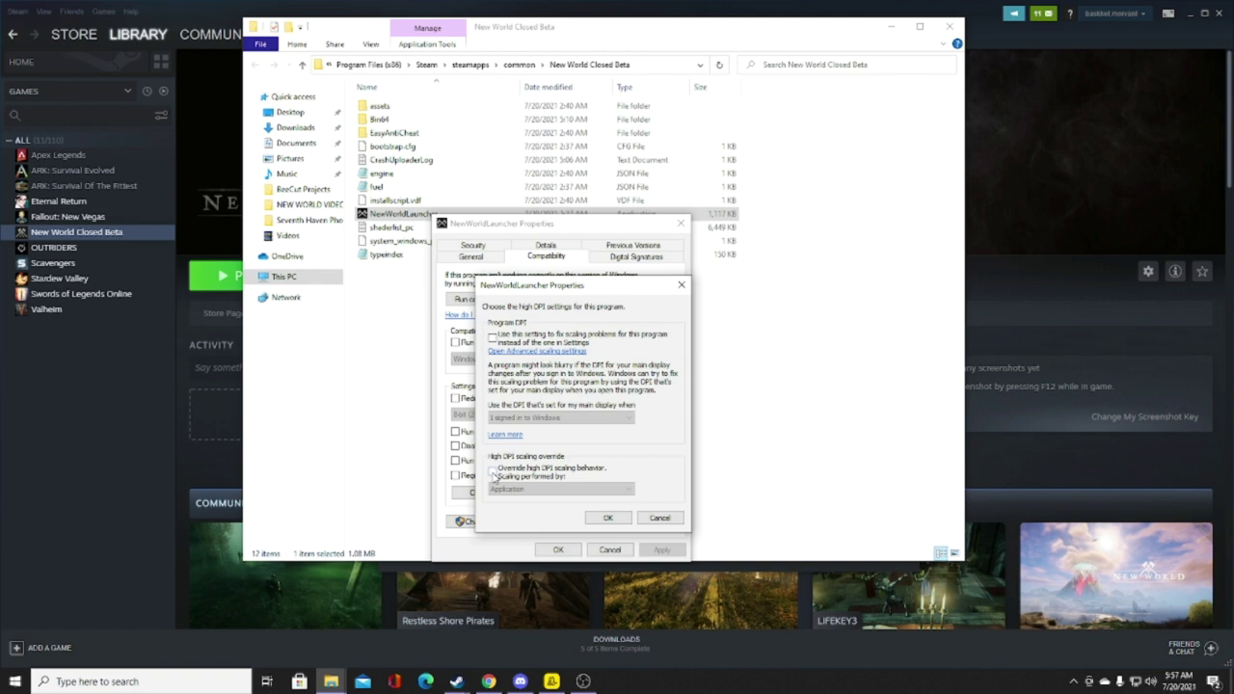
click(493, 471)
click(608, 518)
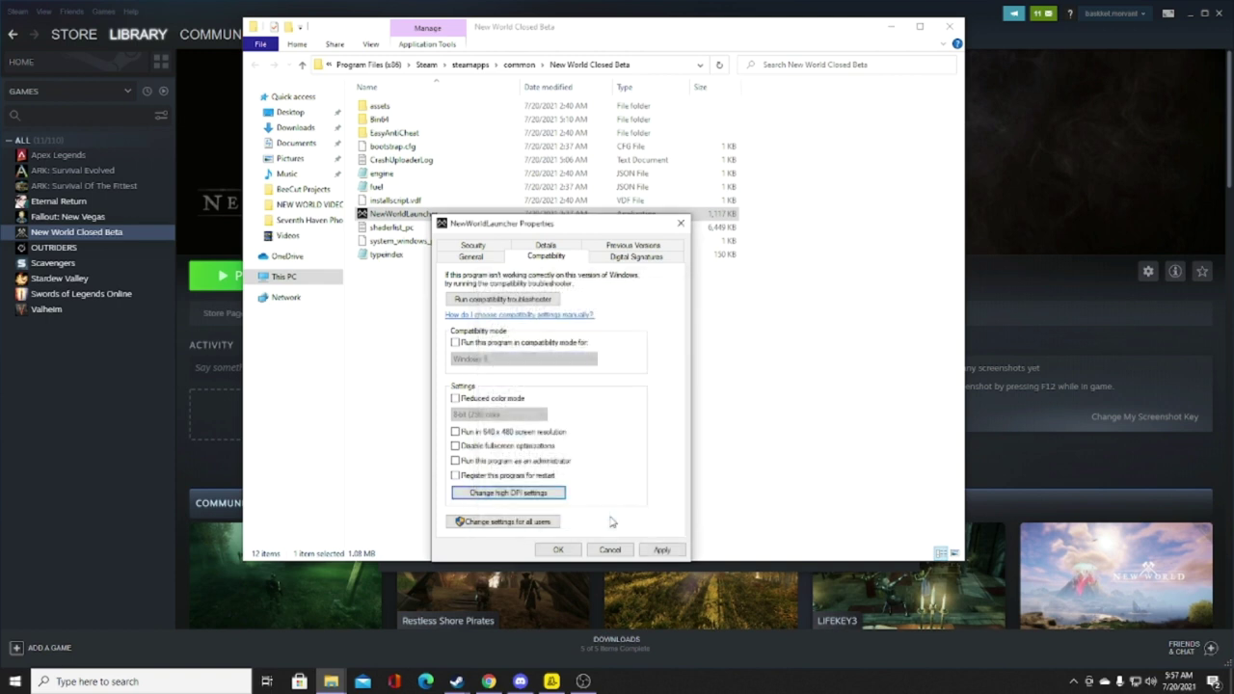
click(559, 550)
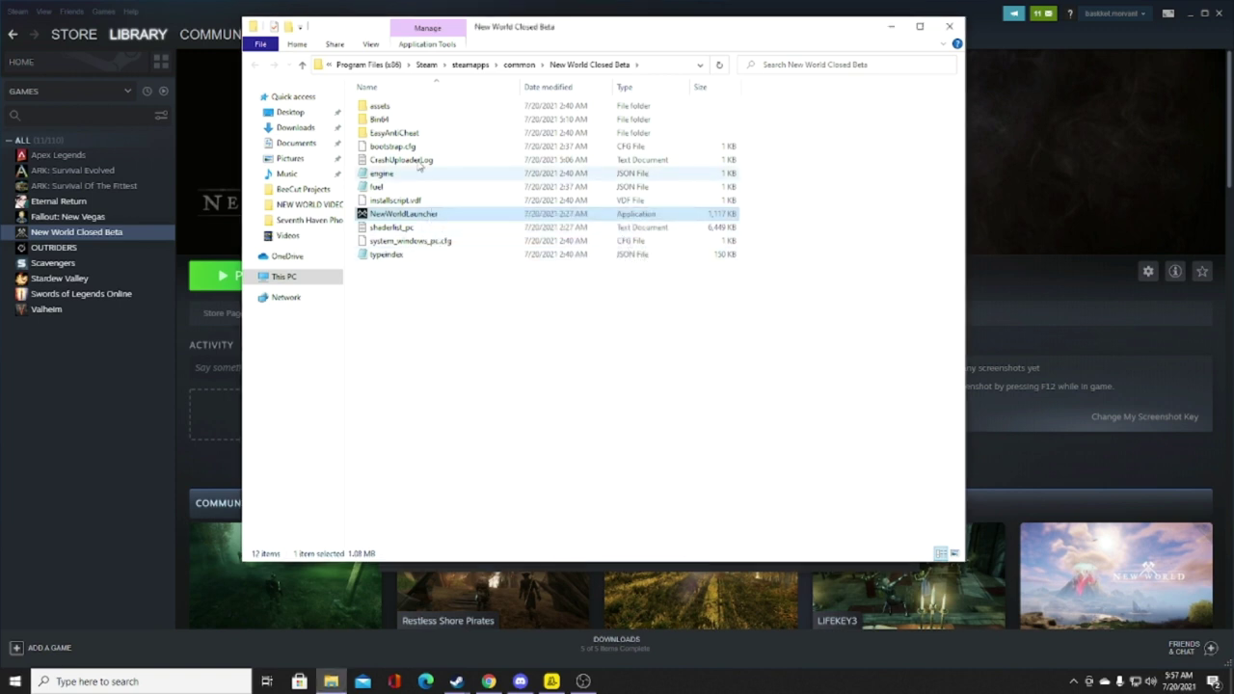
Open the Bin64 folder inside the New World Closed Beta install folder.
double_click(390, 106)
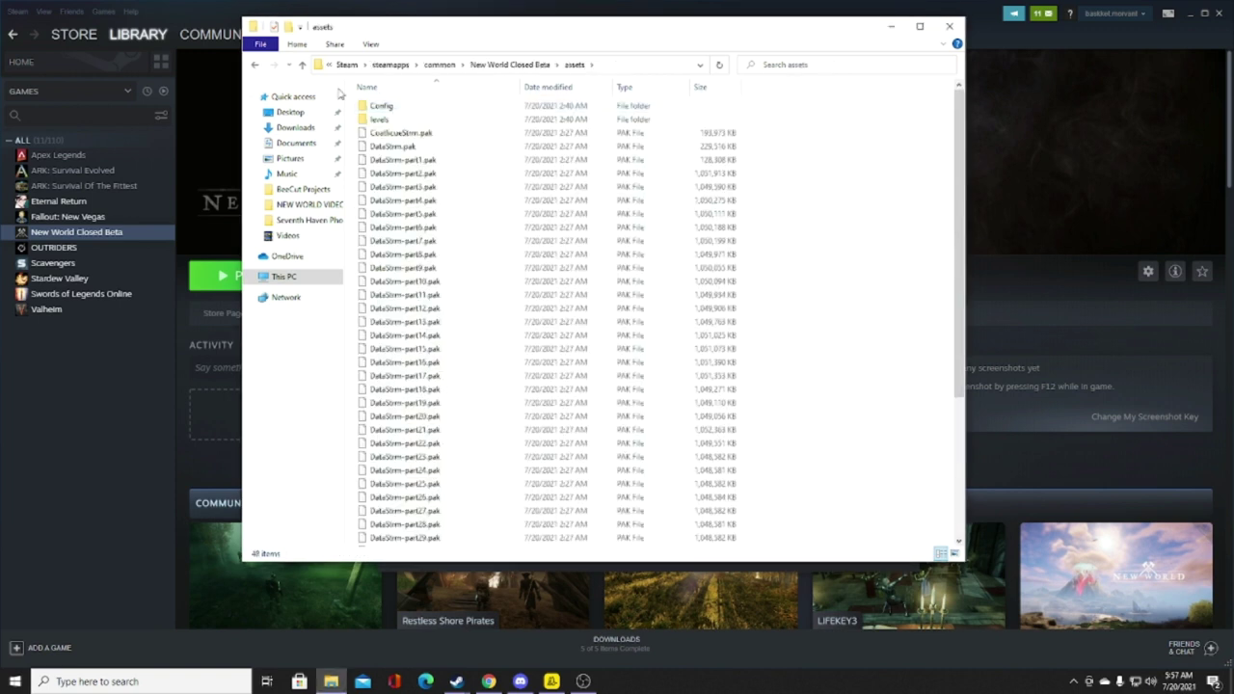
click(302, 65)
double_click(380, 121)
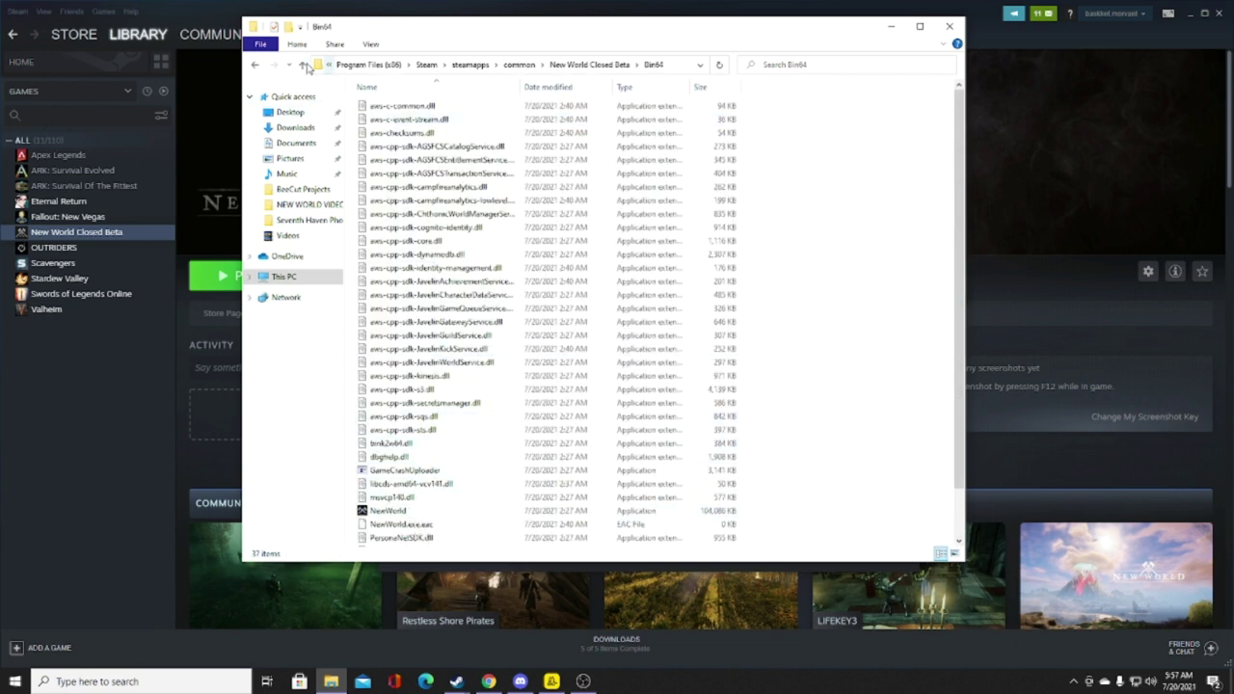
click(302, 65)
double_click(381, 121)
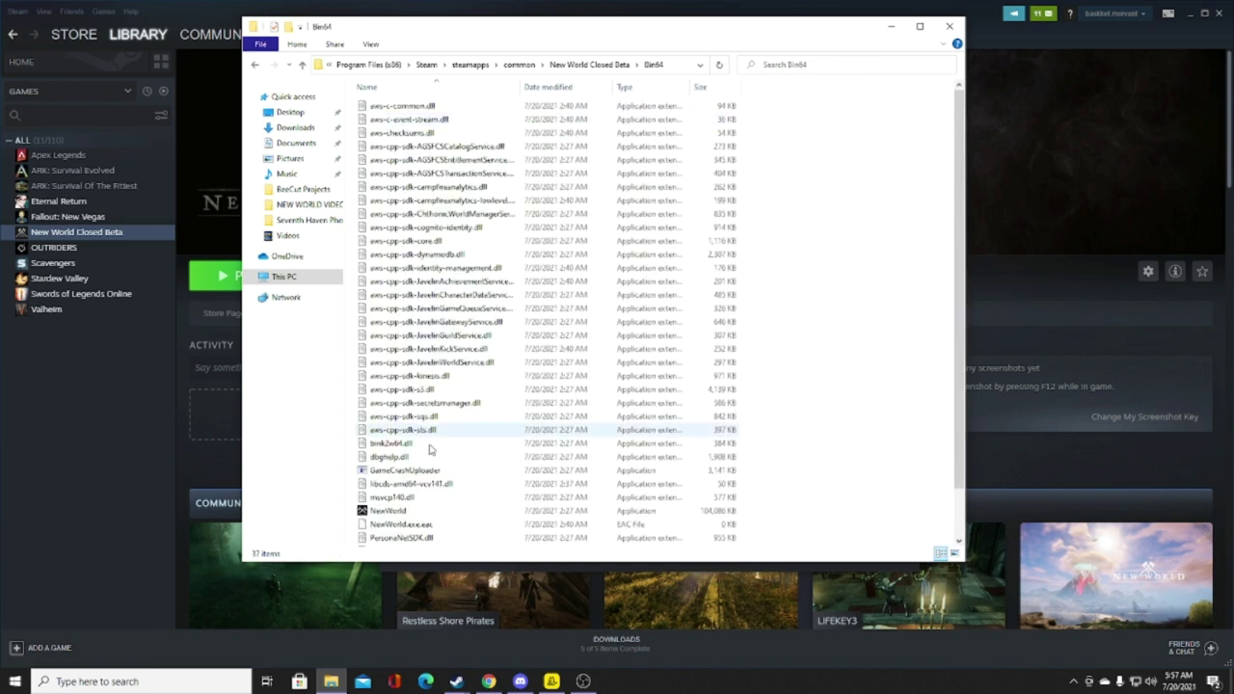
In the NewWorld application's compatibility properties, disable fullscreen optimizations and enable the override of high DPI scaling behavior.
right_click(400, 513)
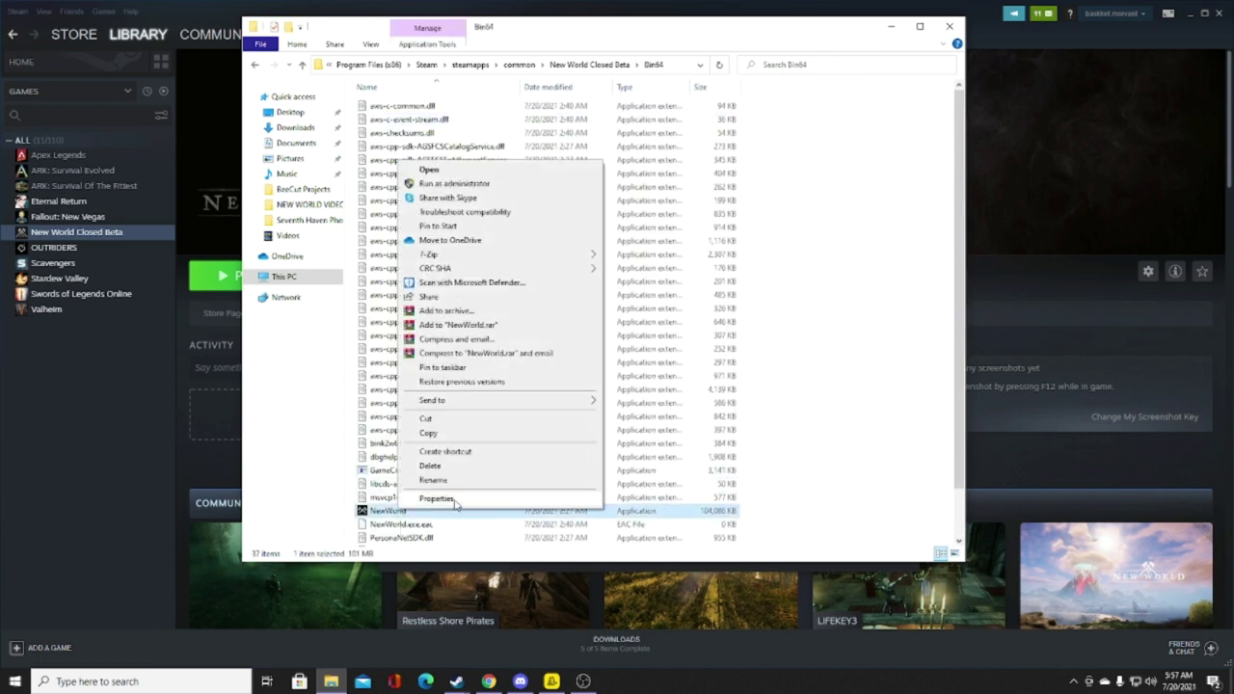
click(439, 498)
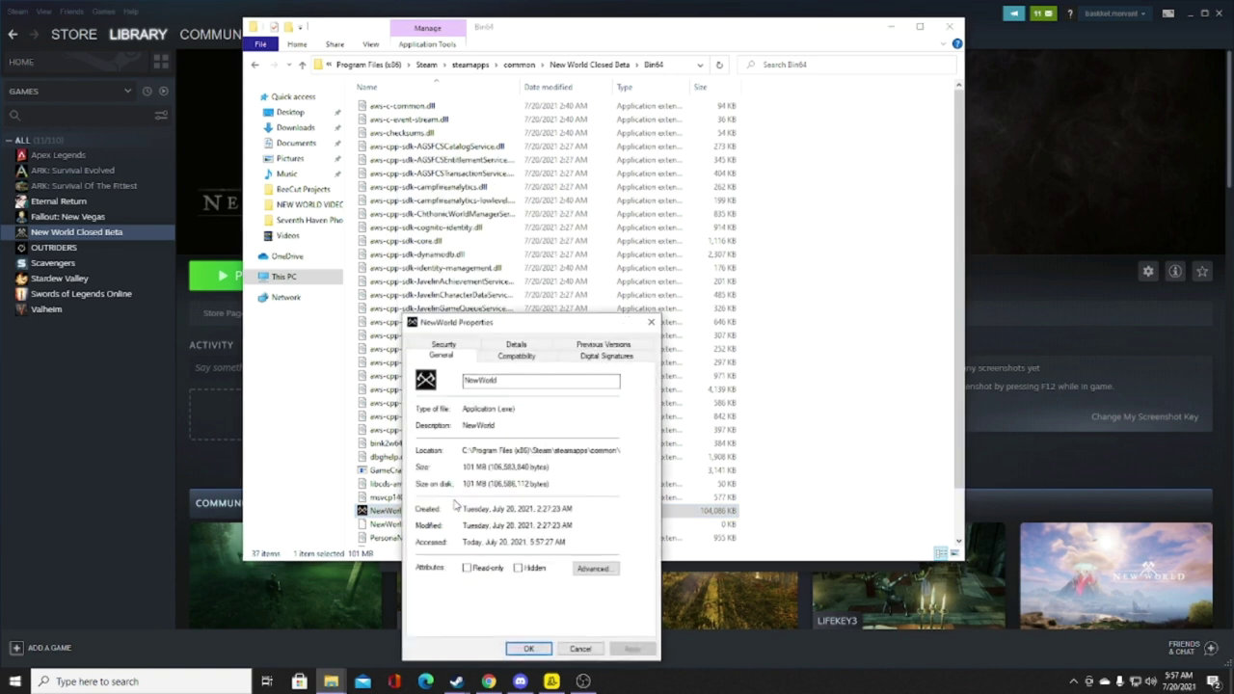
click(516, 355)
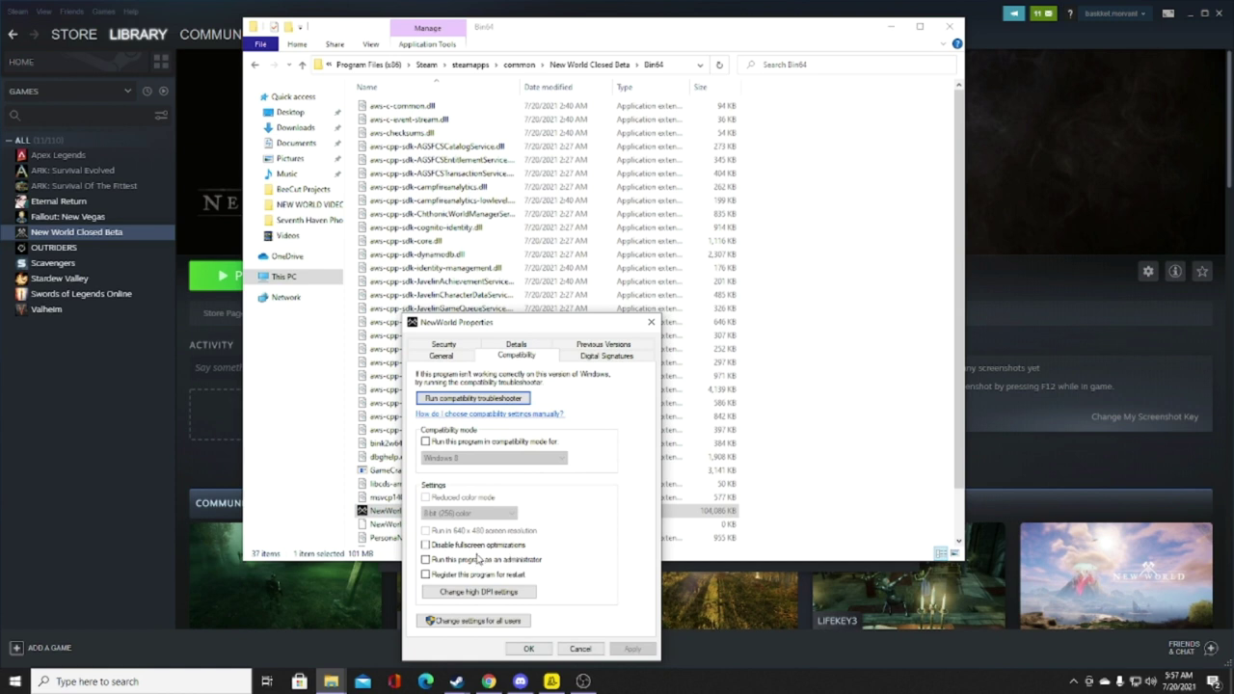
click(427, 546)
click(491, 592)
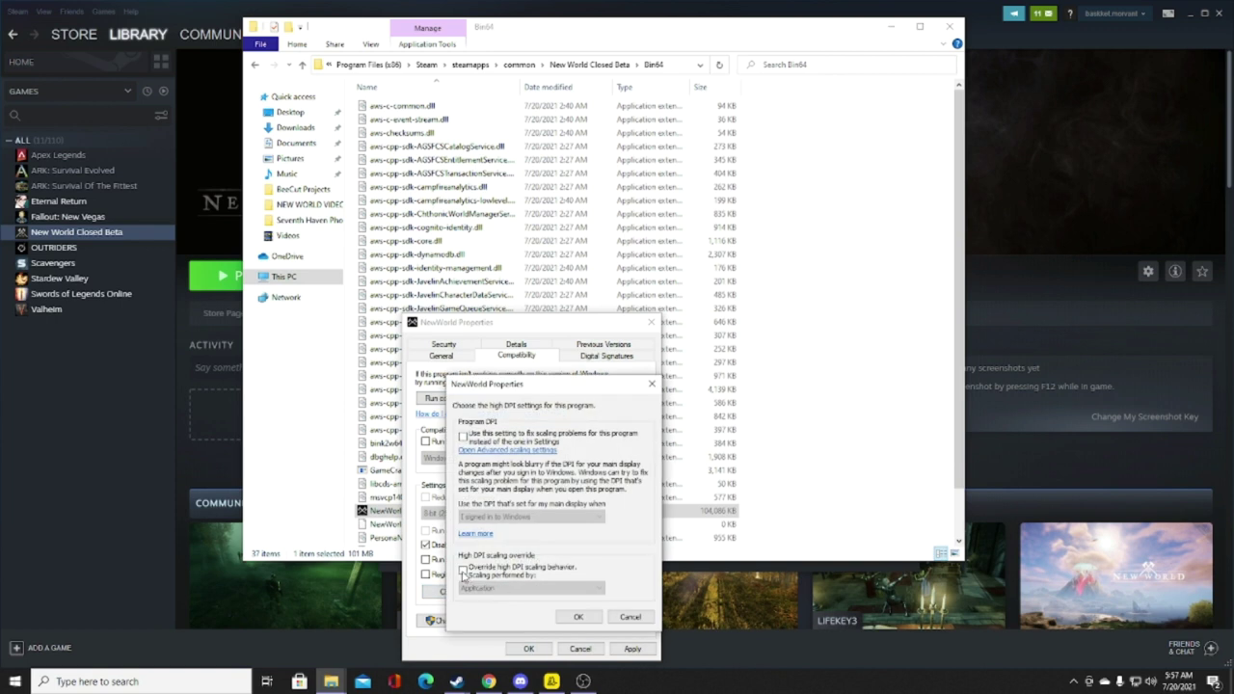
click(463, 571)
click(569, 618)
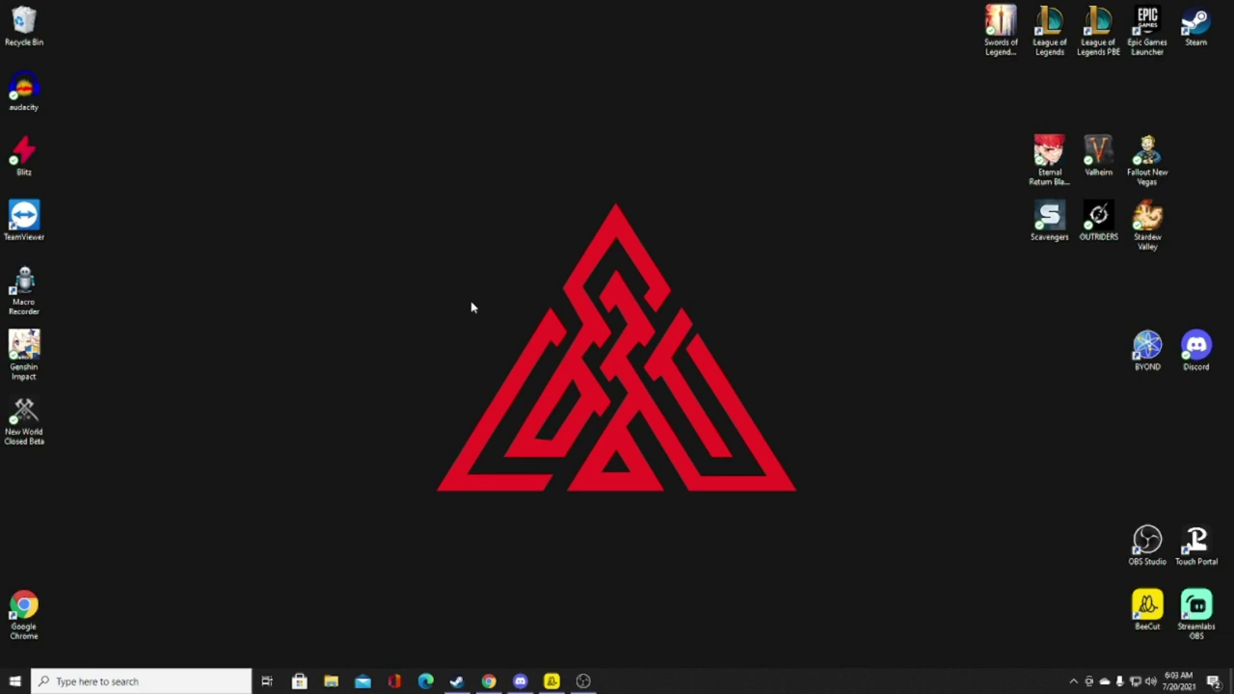
Search for the Windows Game Mode settings, check the Game Mode state, and close Settings.
click(171, 675)
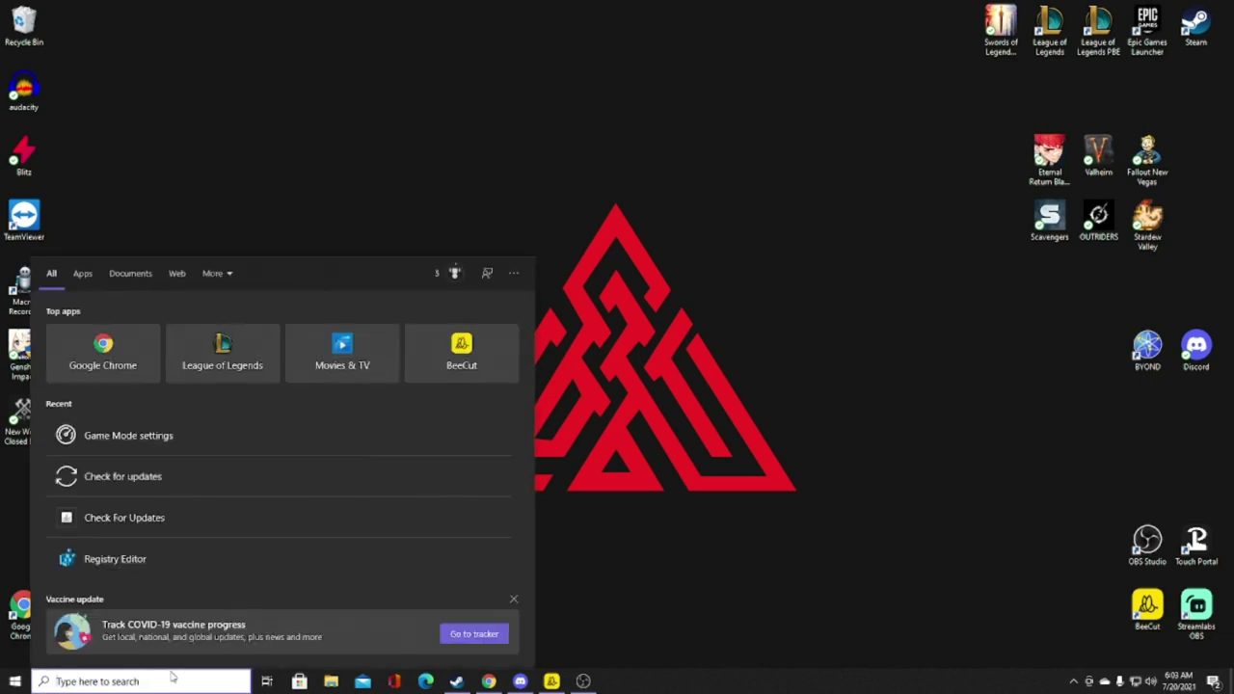
text(a)
key(BackSpace)
text(game)
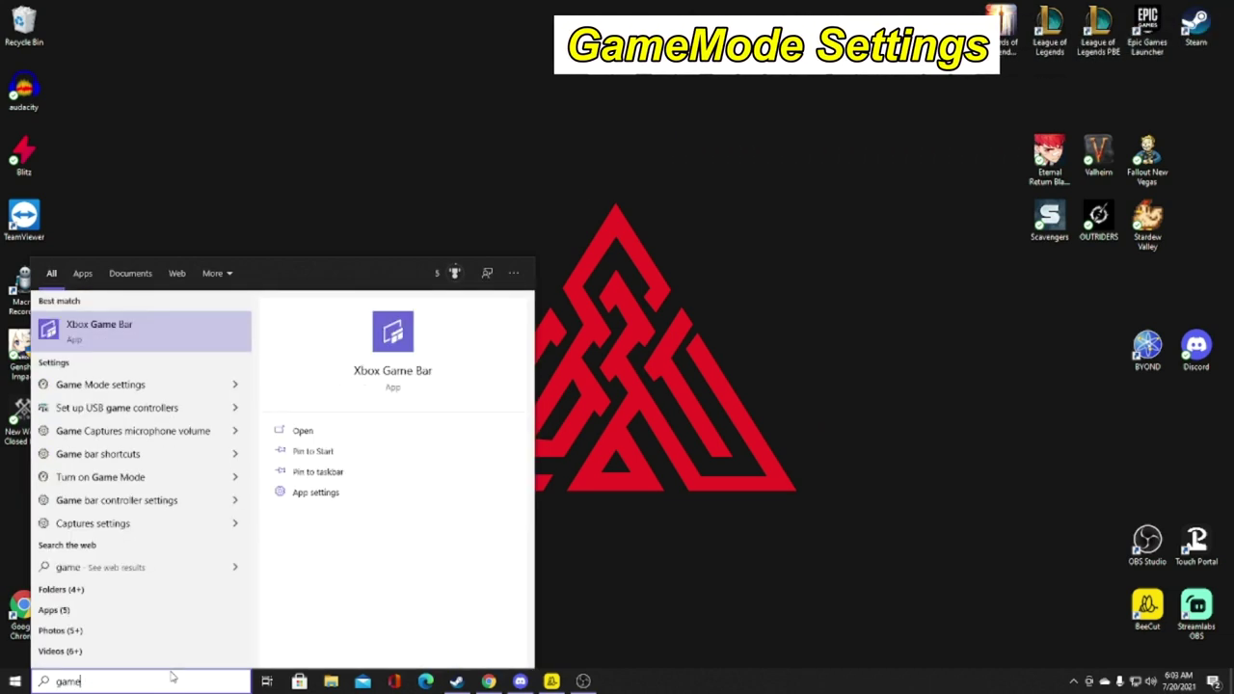
click(122, 385)
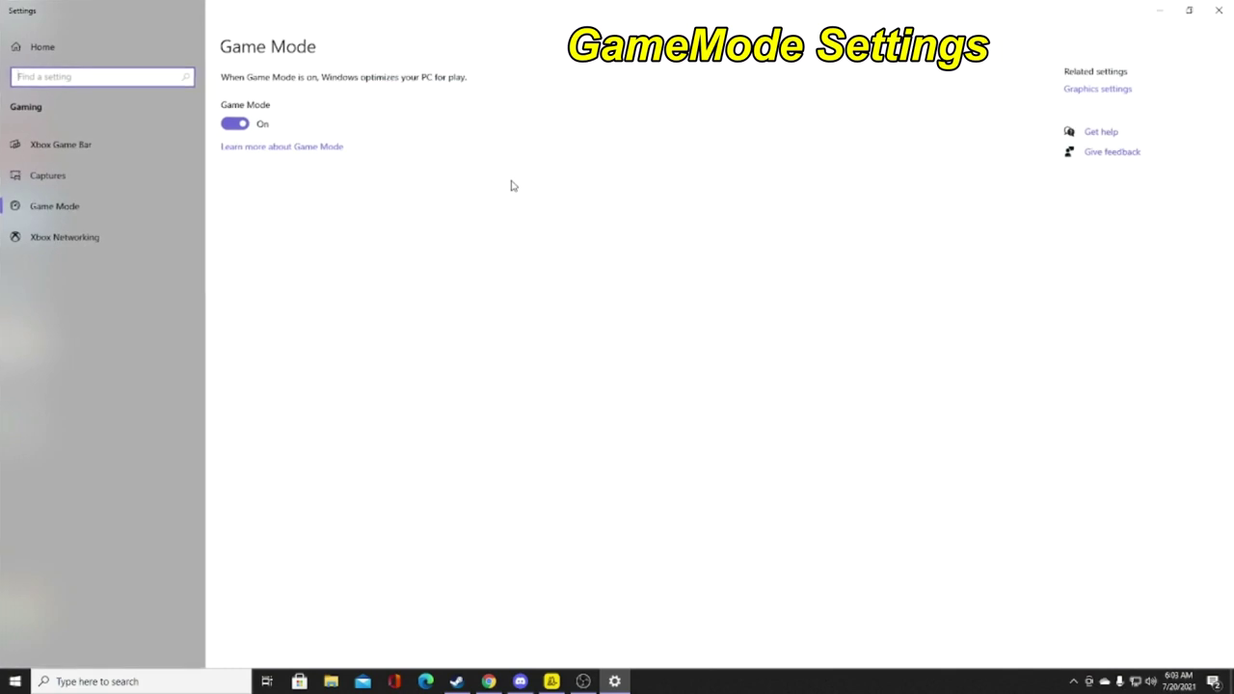
click(75, 209)
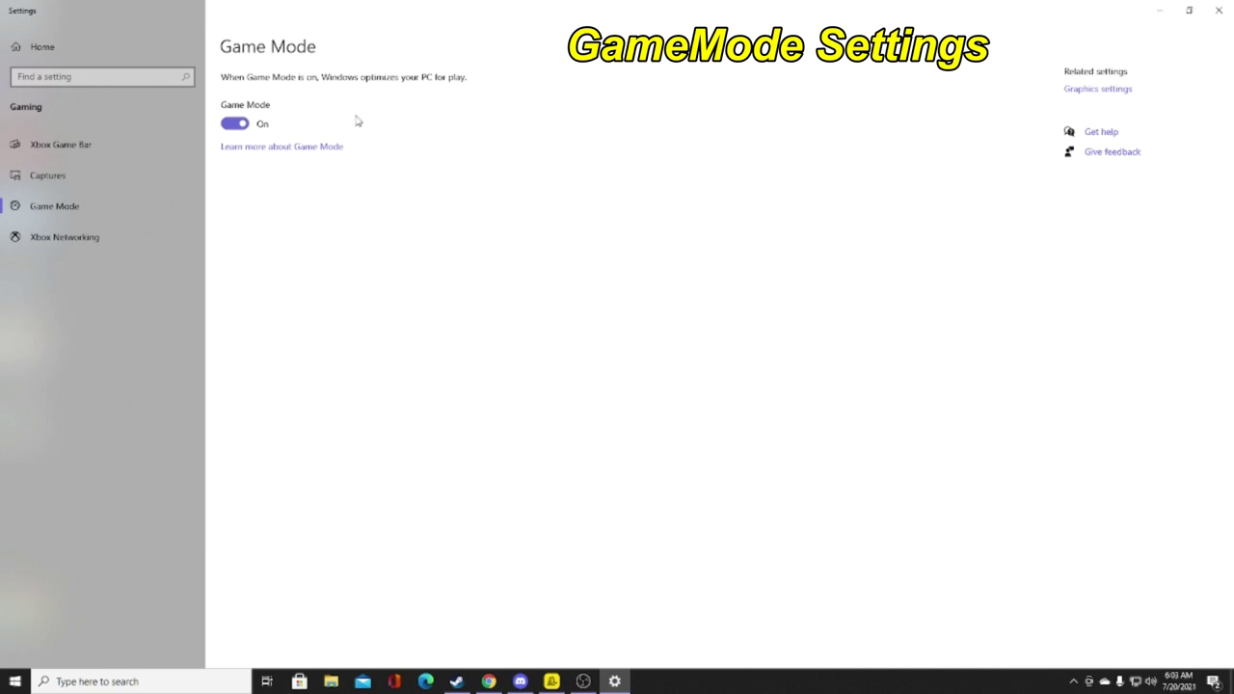
click(1220, 10)
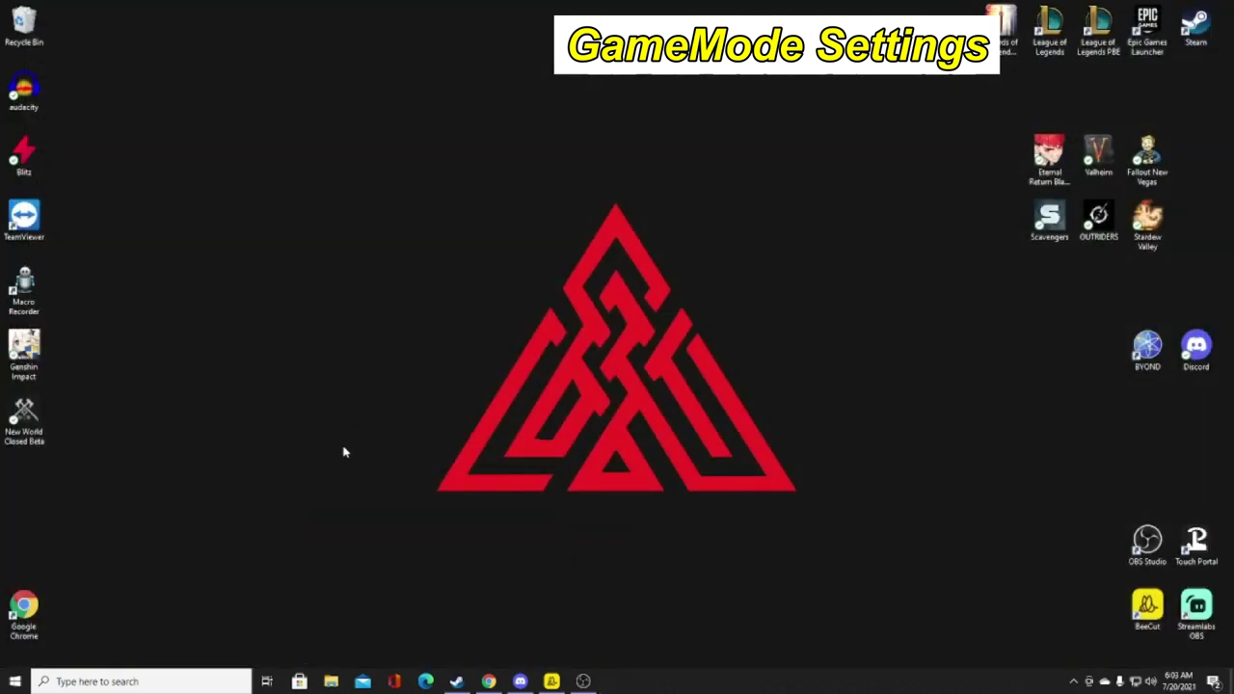
Open the Windows Graphics settings and turn on hardware-accelerated GPU scheduling.
click(154, 679)
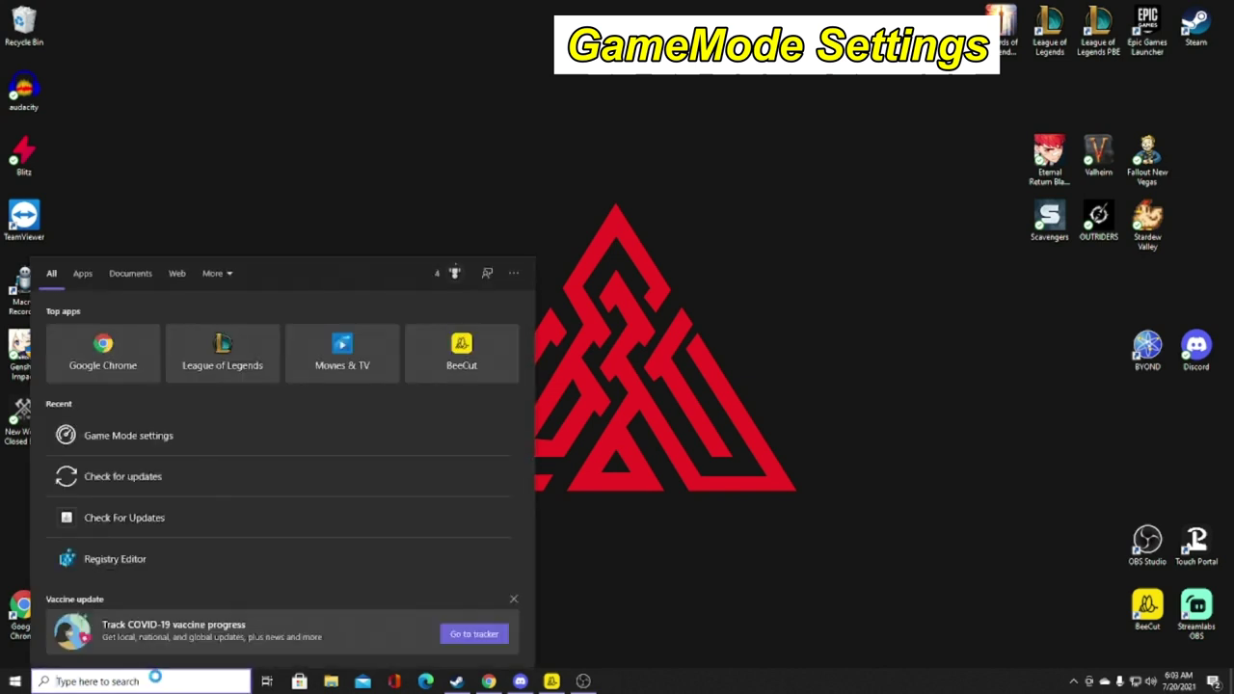
text(gra)
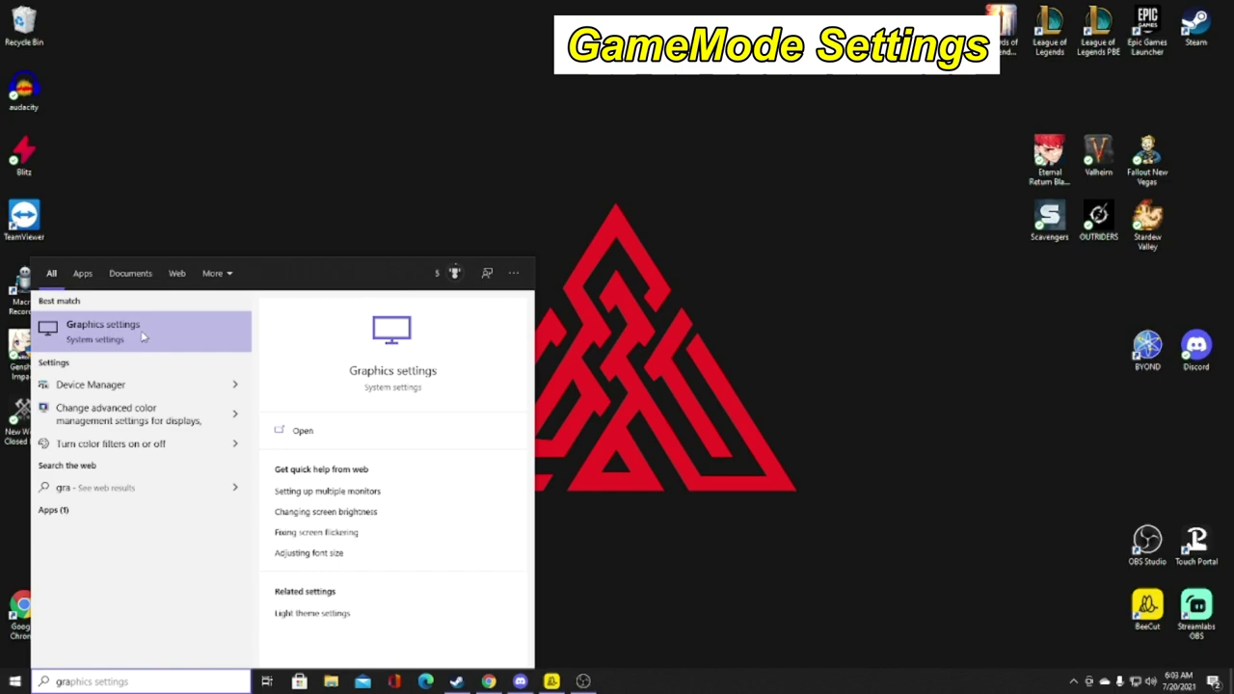
click(142, 332)
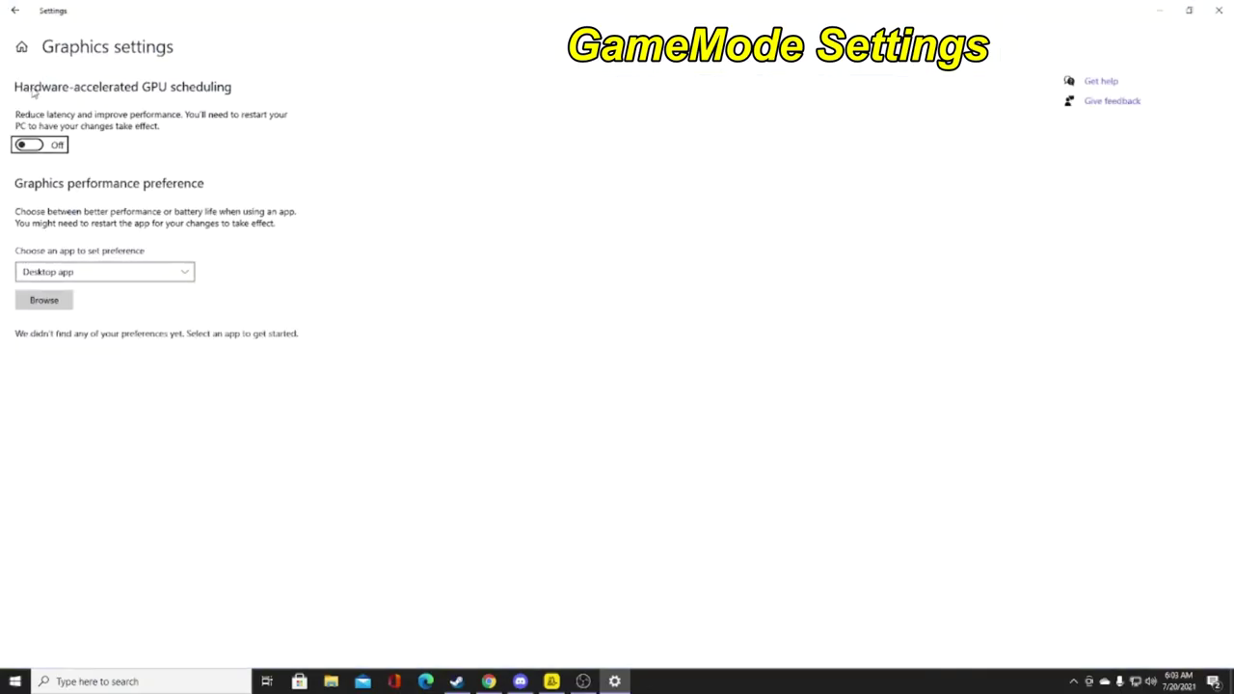
click(29, 145)
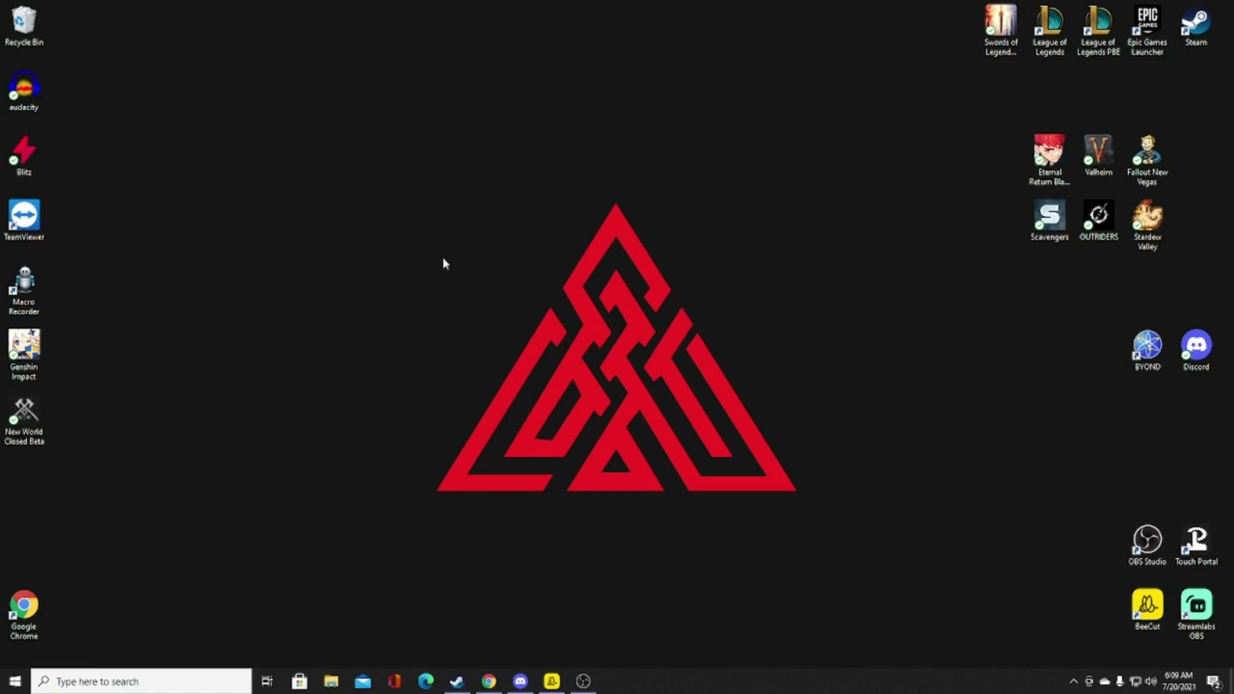
Launch New World Closed Beta and open the Visuals page of its in-game settings.
double_click(32, 412)
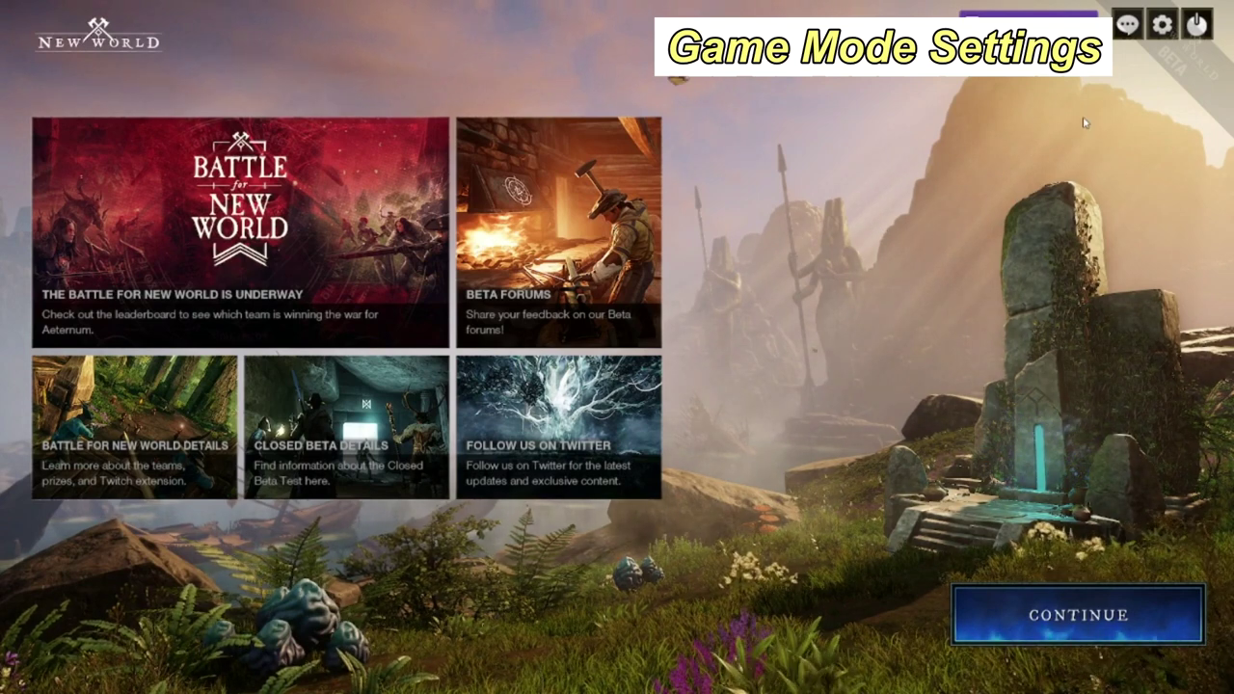
click(1162, 24)
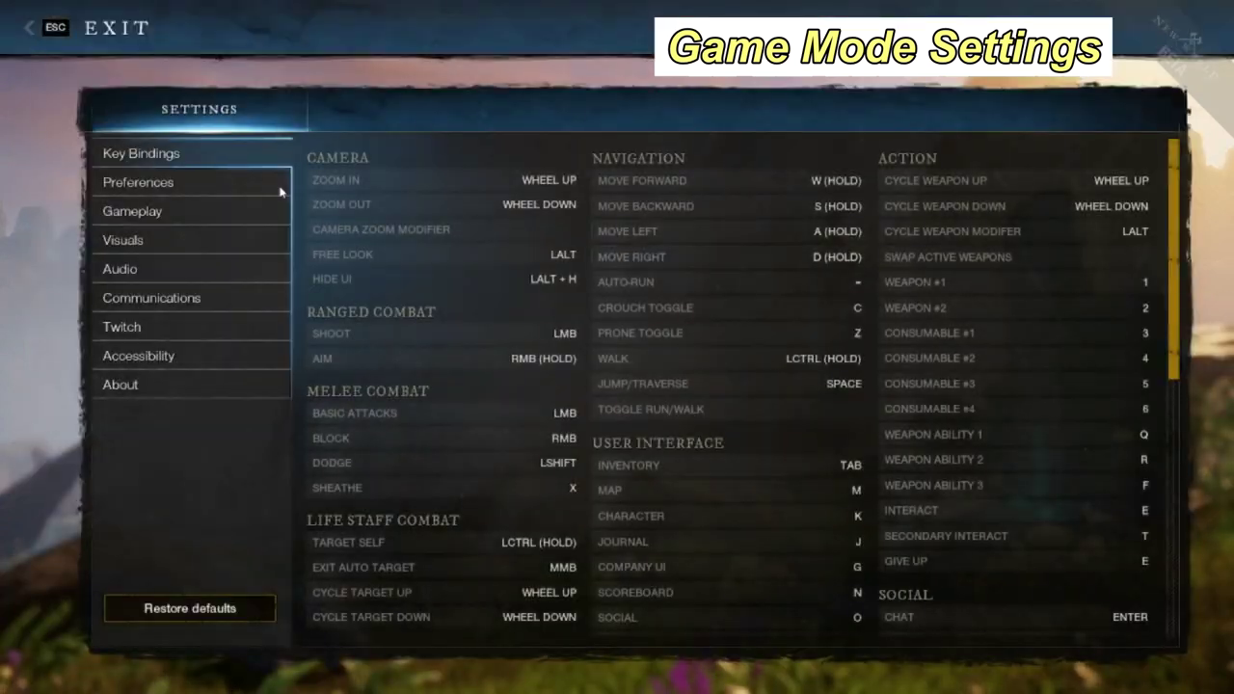
click(206, 241)
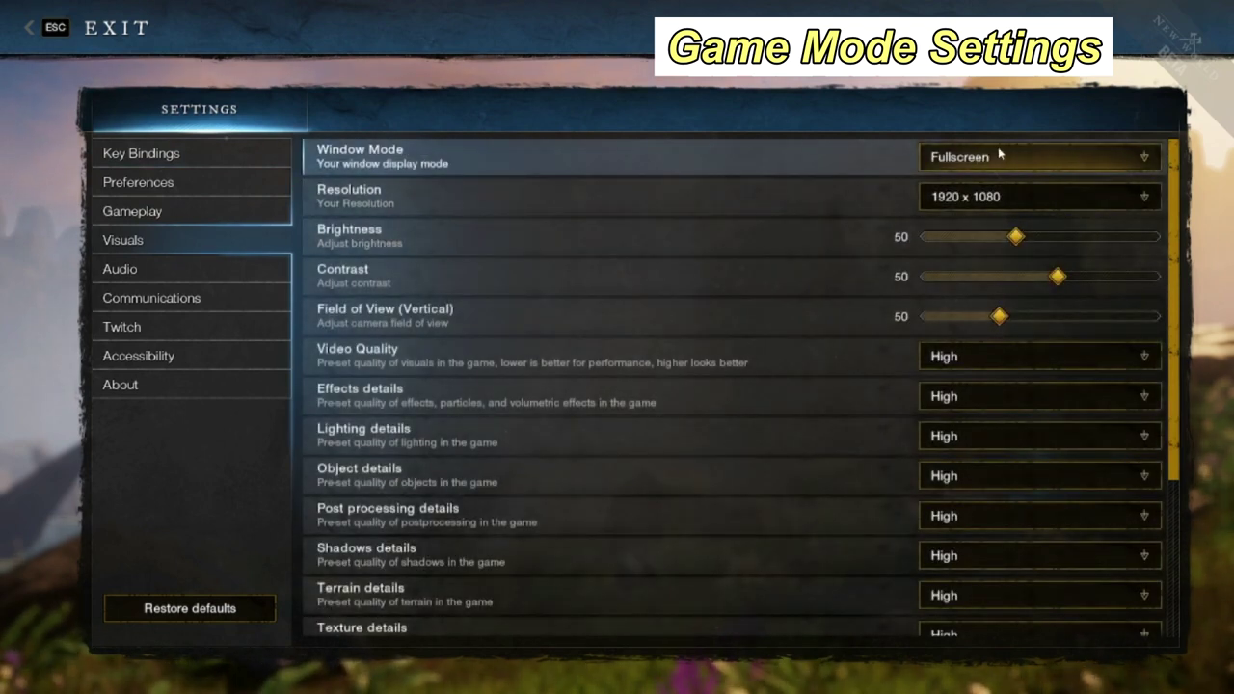
Review the available Window Mode and Resolution choices, keeping Fullscreen and 1920 x 1080.
click(980, 154)
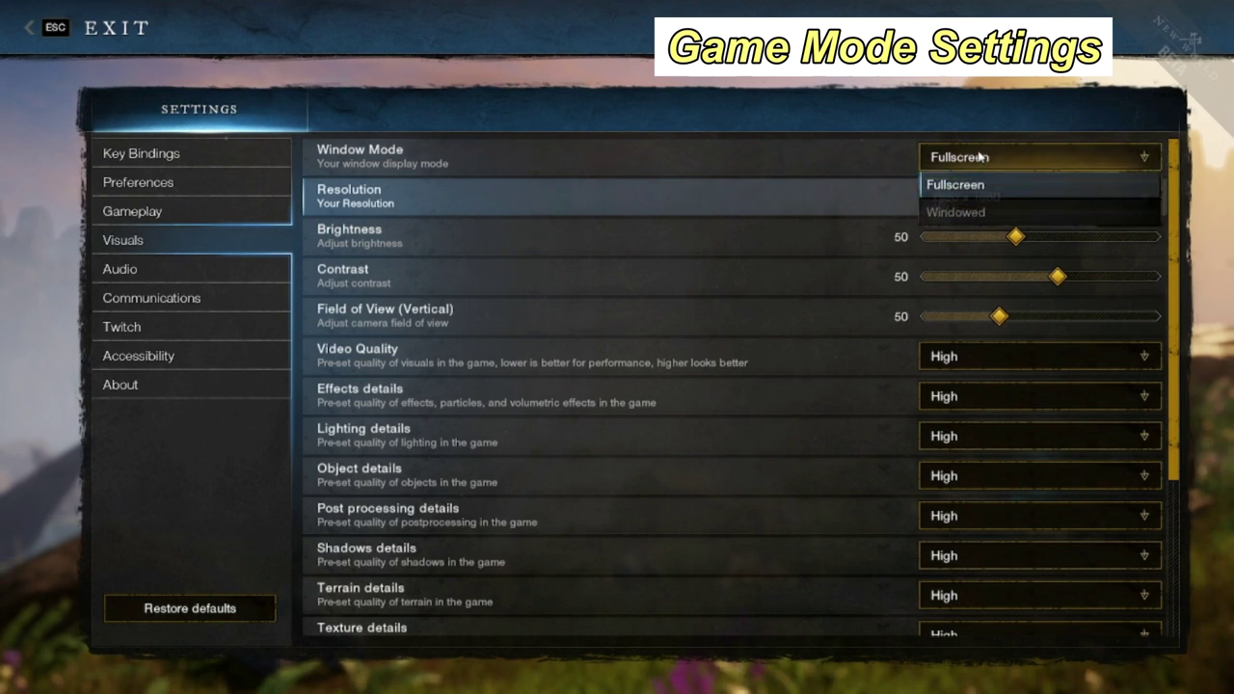
click(980, 154)
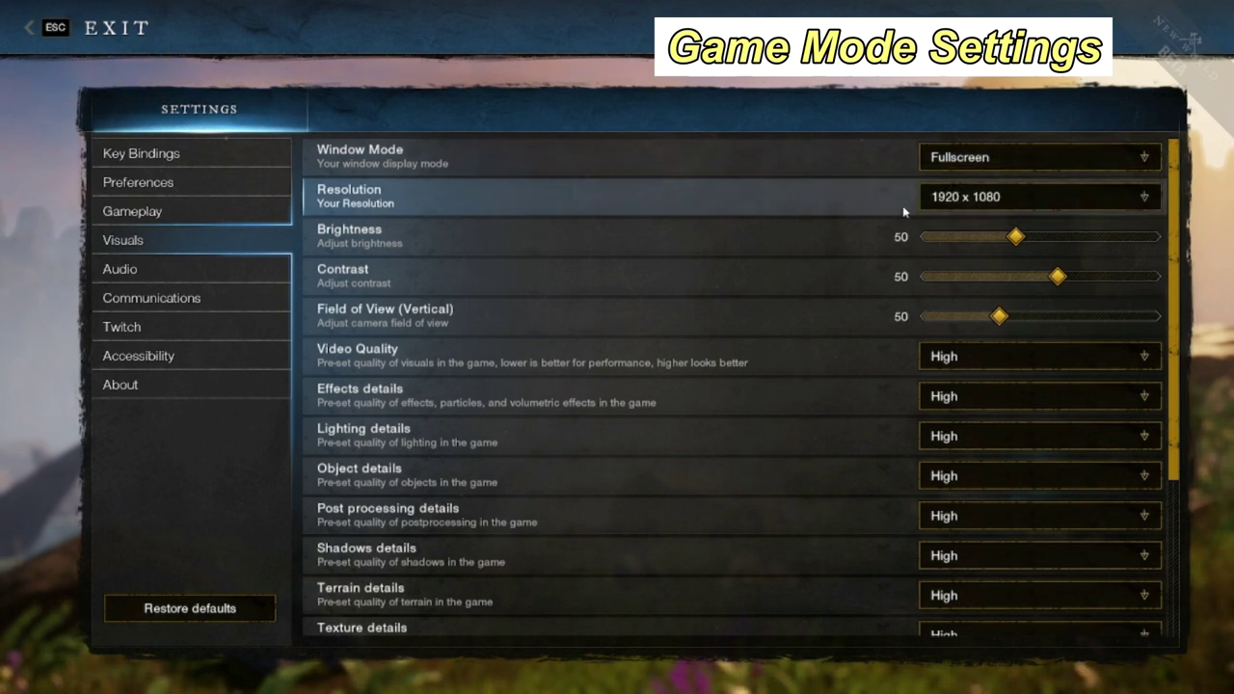
click(984, 198)
scroll(979, 237, up, 5)
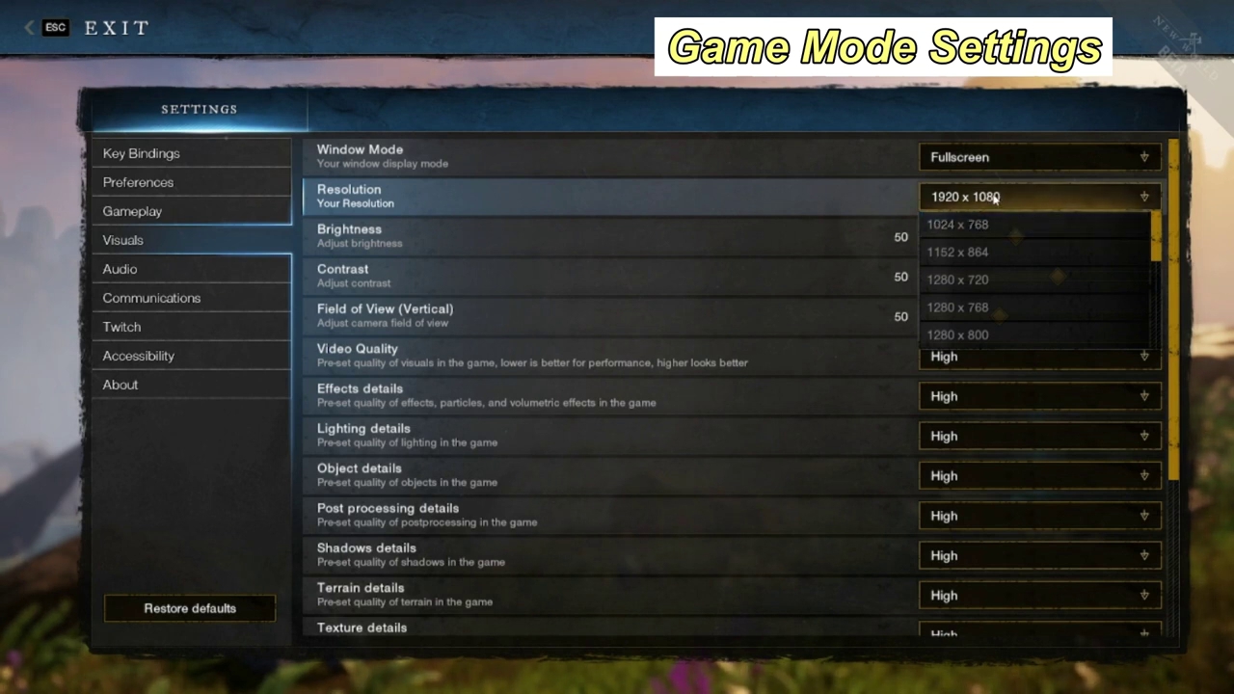
click(994, 198)
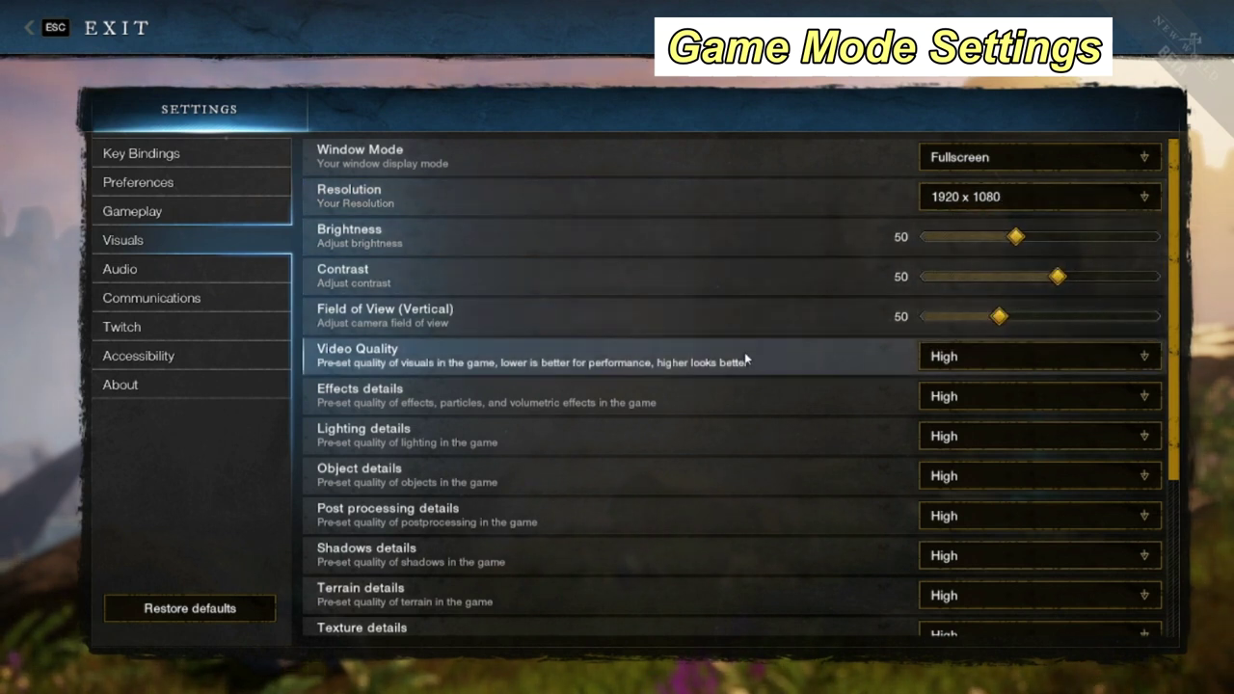
Examine the Video Quality presets and keep High selected.
click(970, 362)
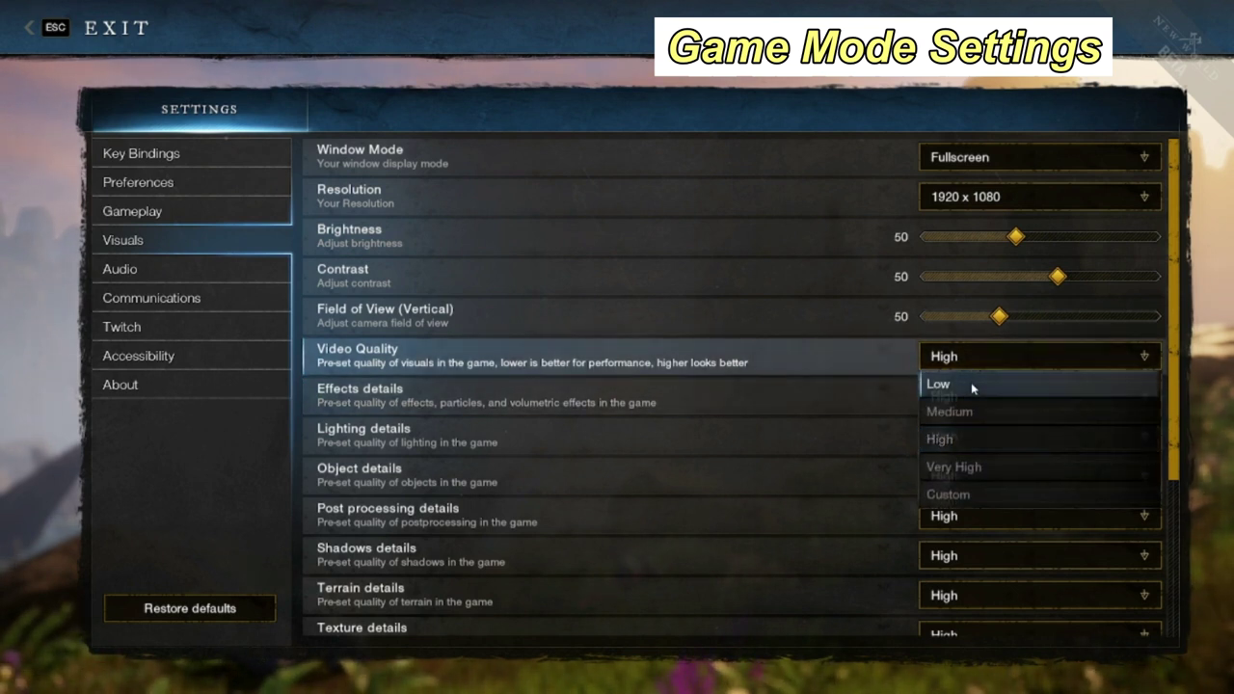
click(975, 363)
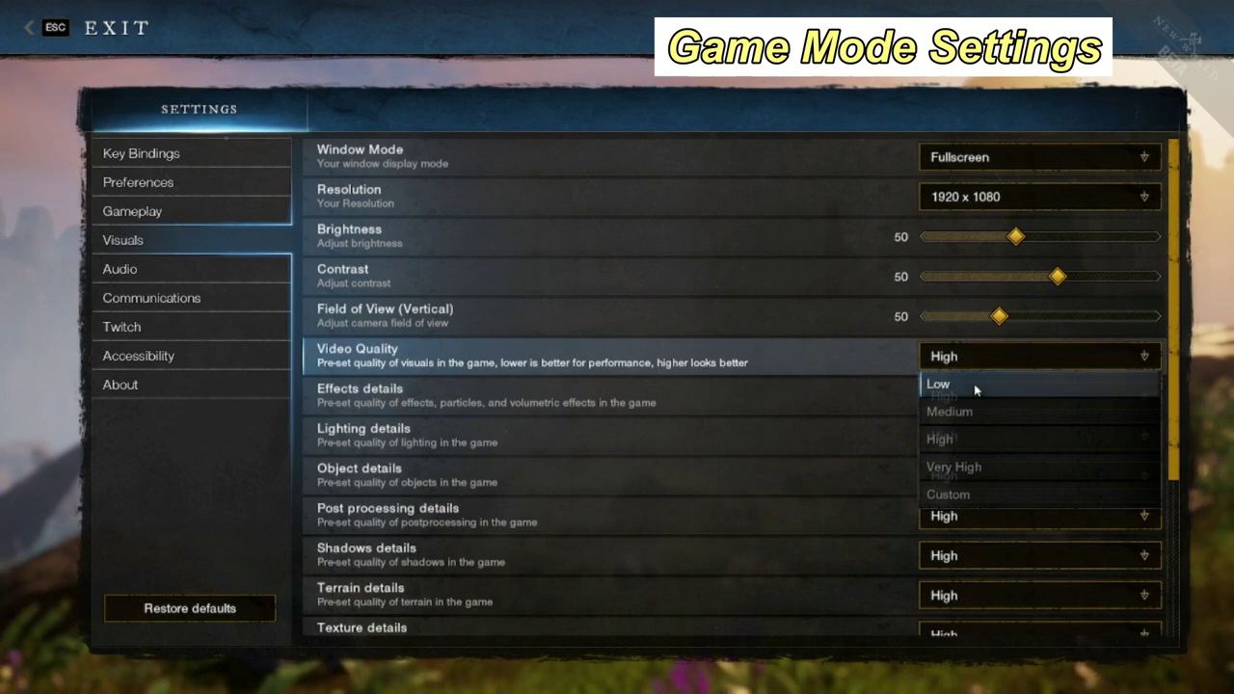
click(976, 358)
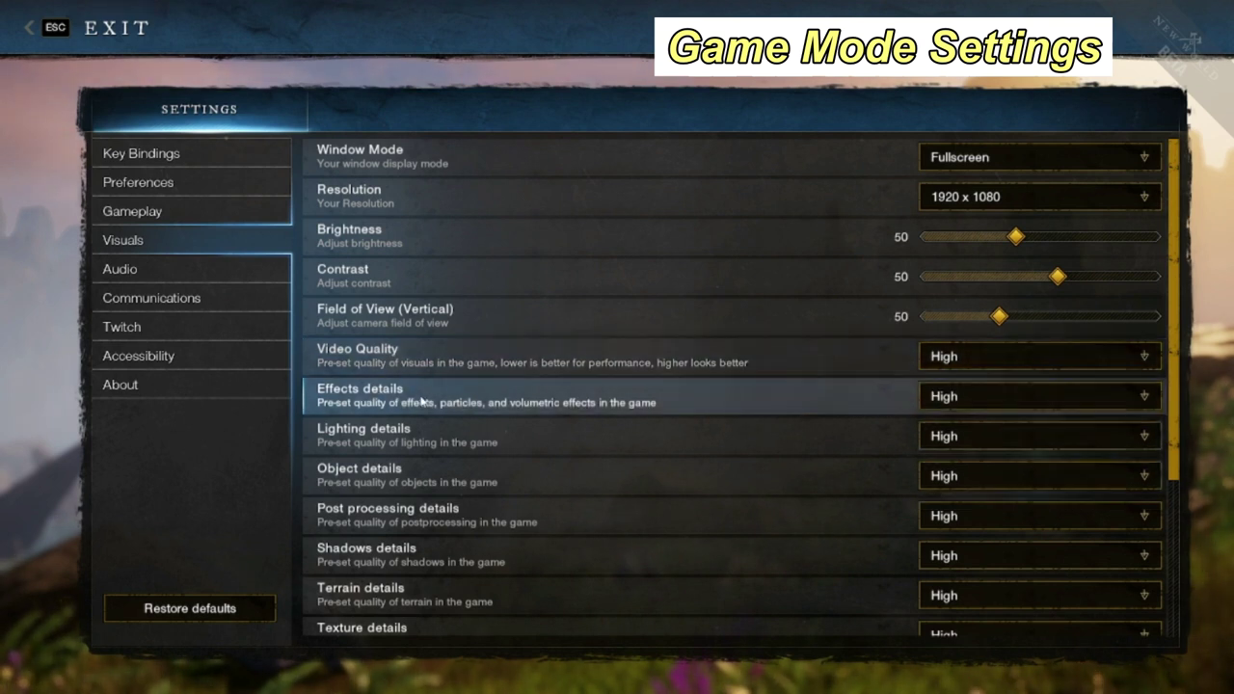
Review the individual quality options for effects, lighting, objects, post processing, shadows, textures and water, keeping them at High.
click(986, 403)
click(978, 416)
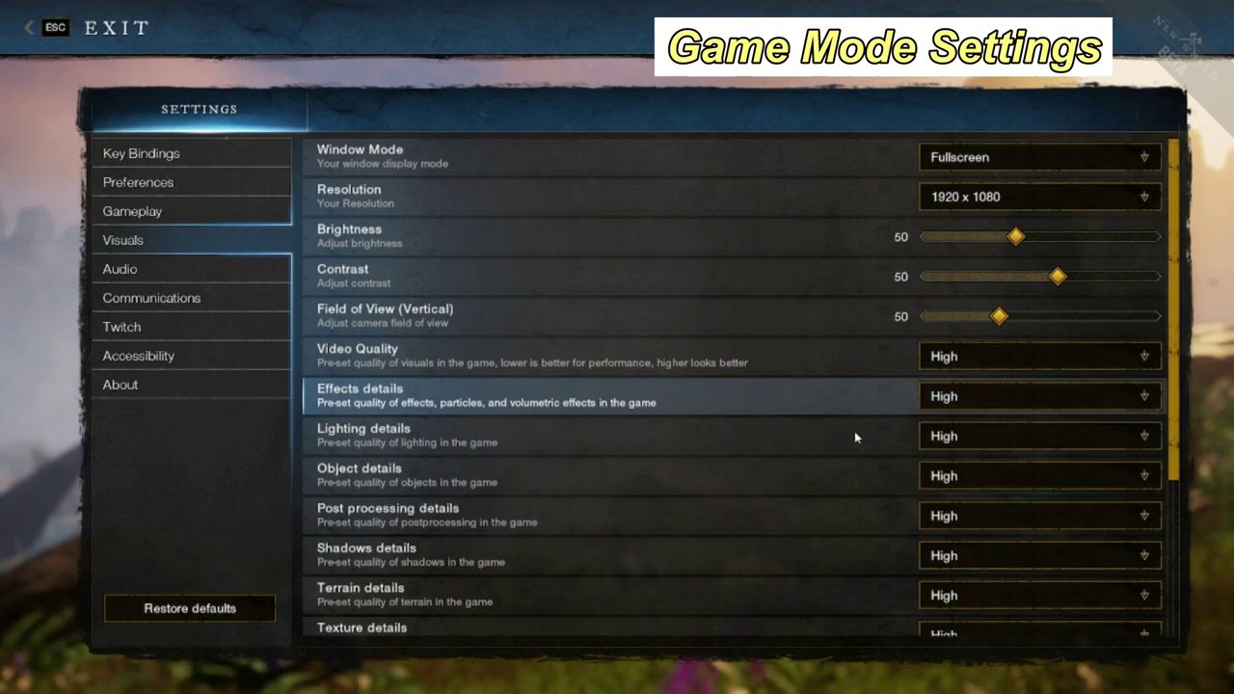
click(950, 435)
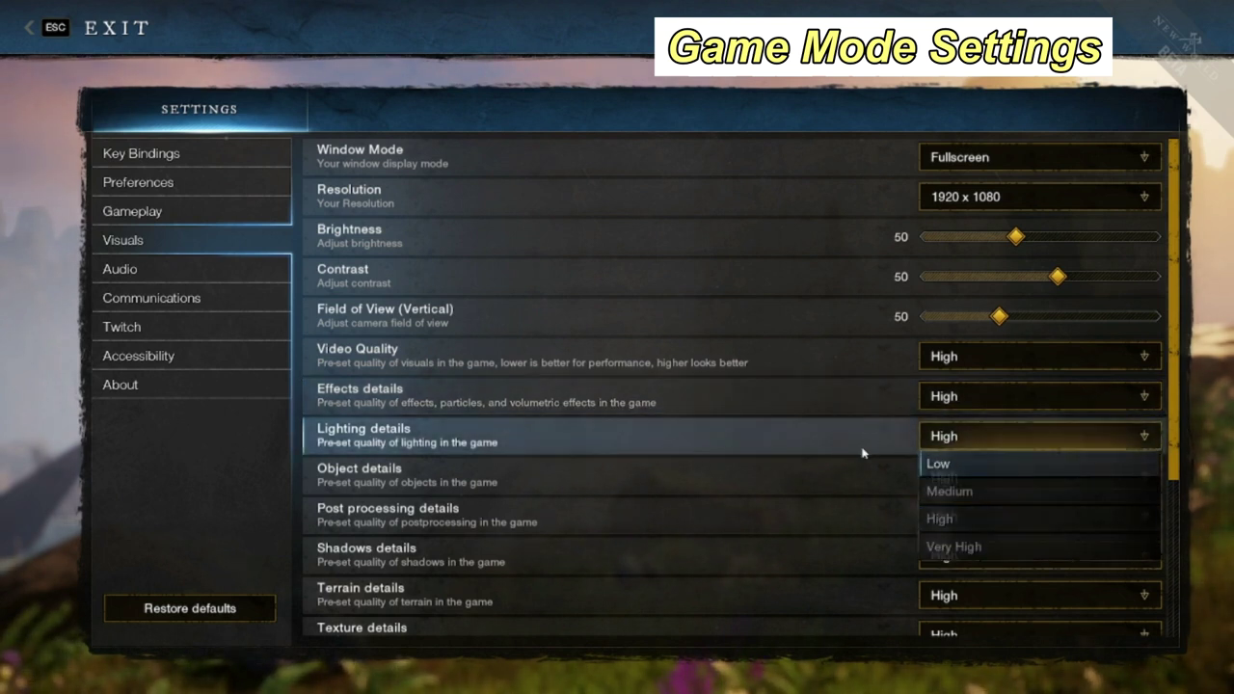
click(994, 478)
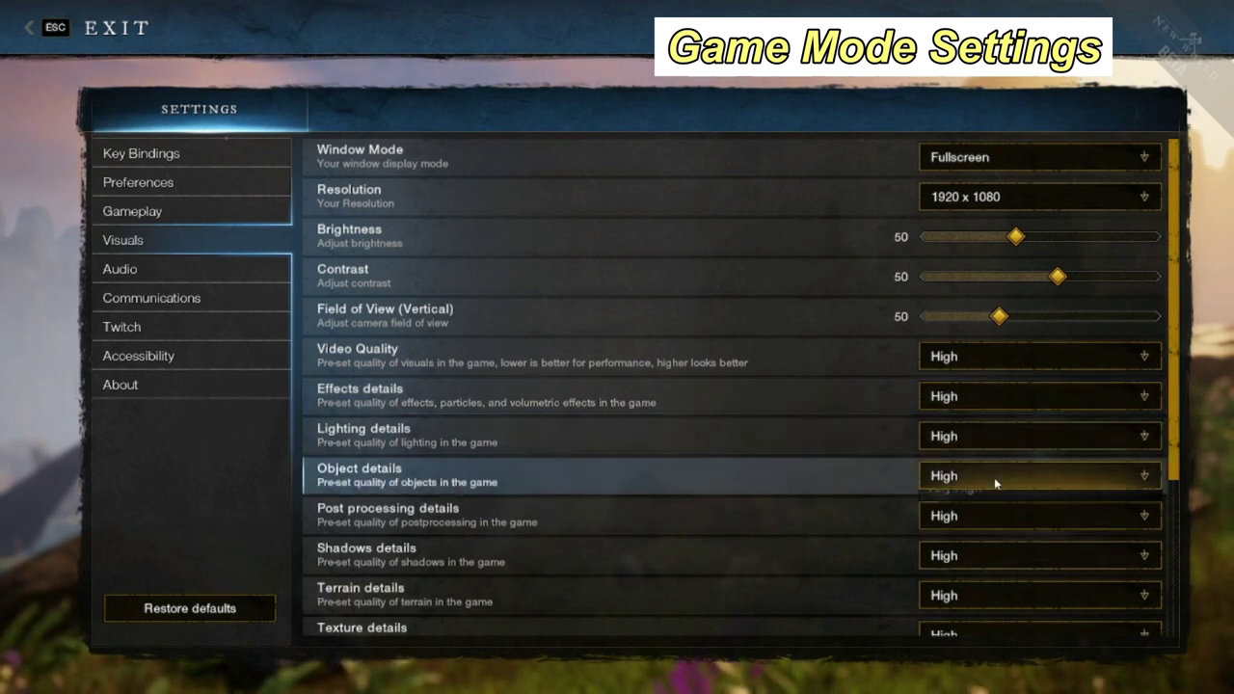
click(976, 524)
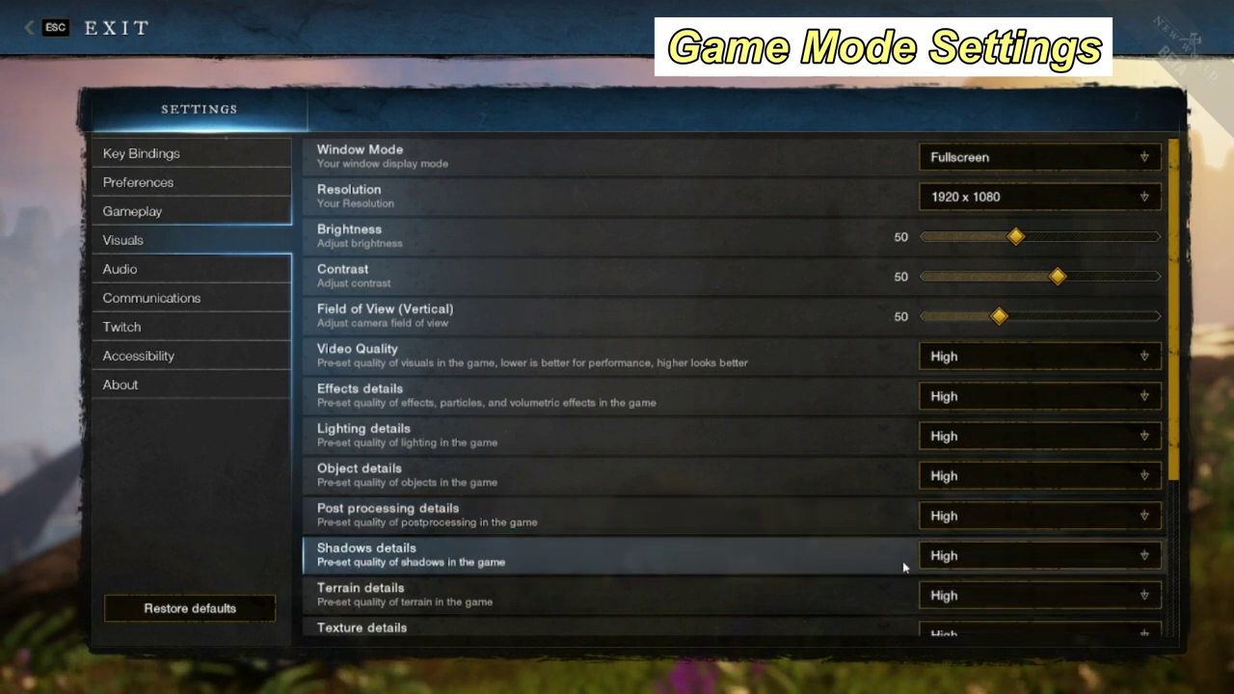
click(969, 553)
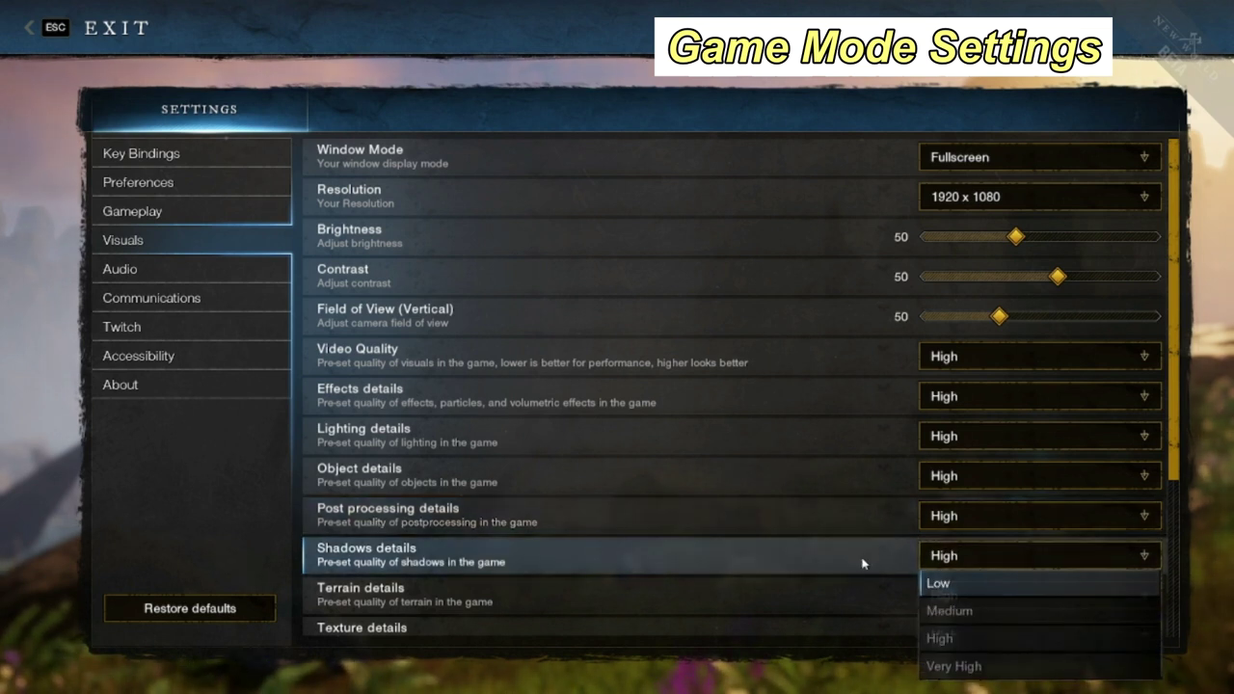
scroll(831, 532, down, 2)
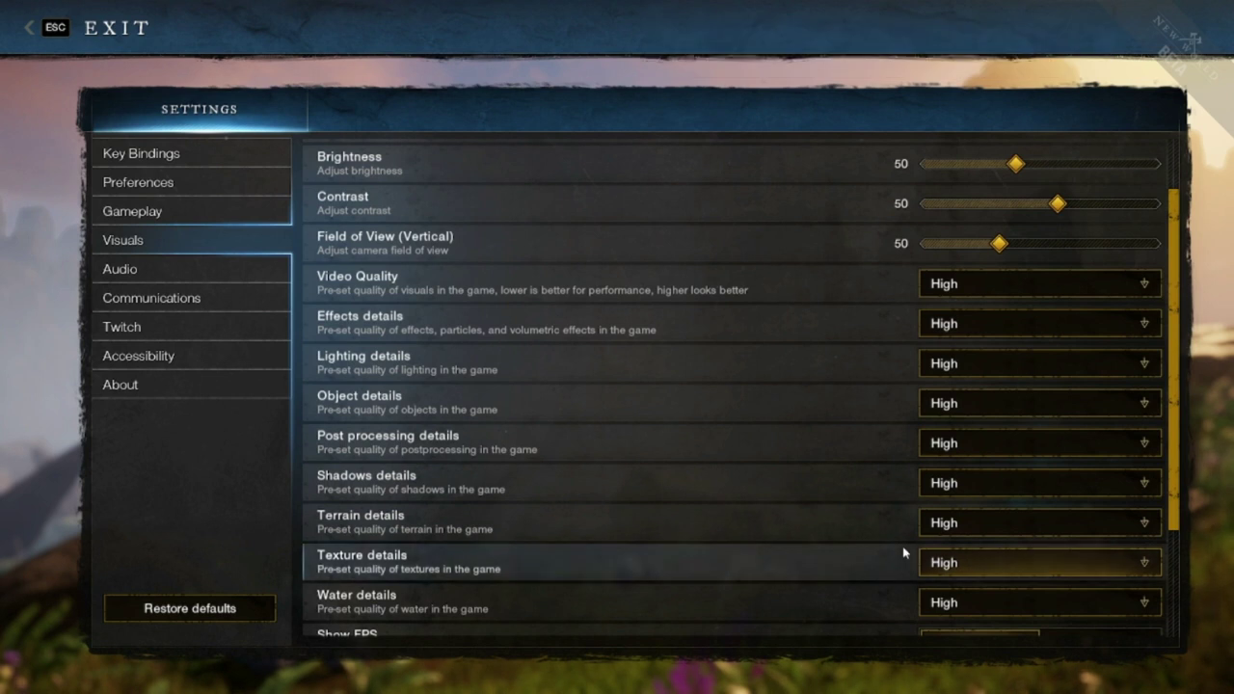
scroll(829, 488, down, 2)
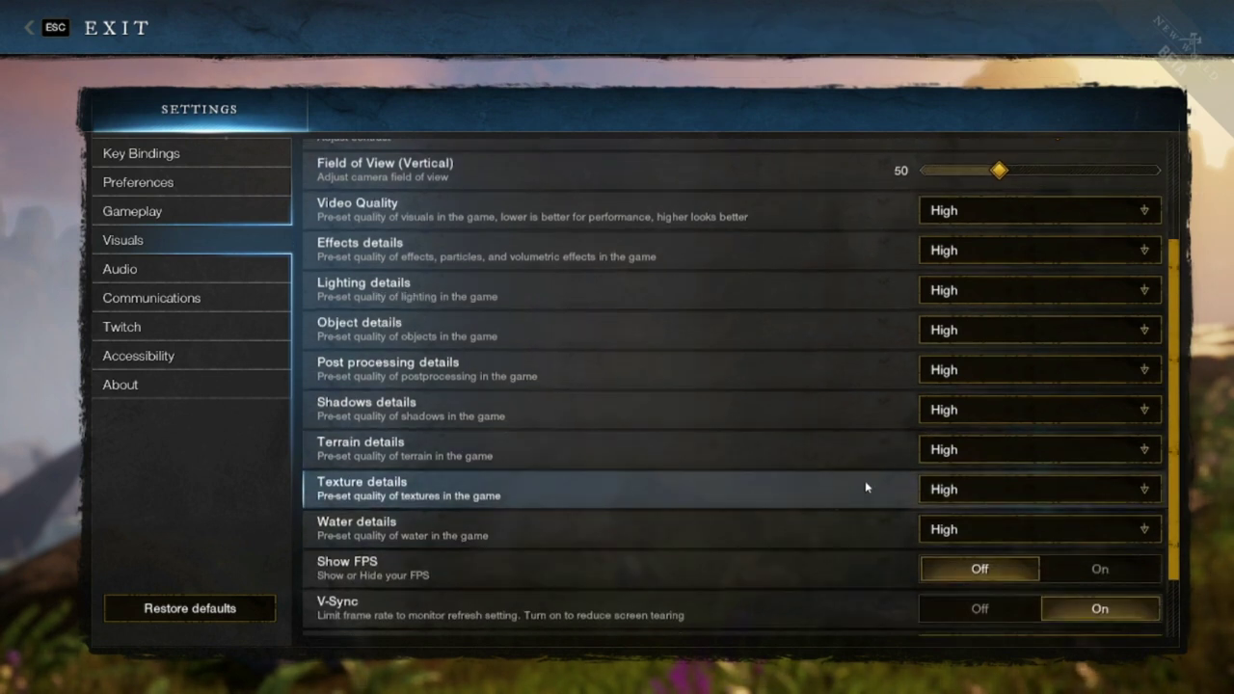
click(990, 529)
Turn on Show FPS, and switch V-Sync off and back on.
scroll(796, 514, down, 2)
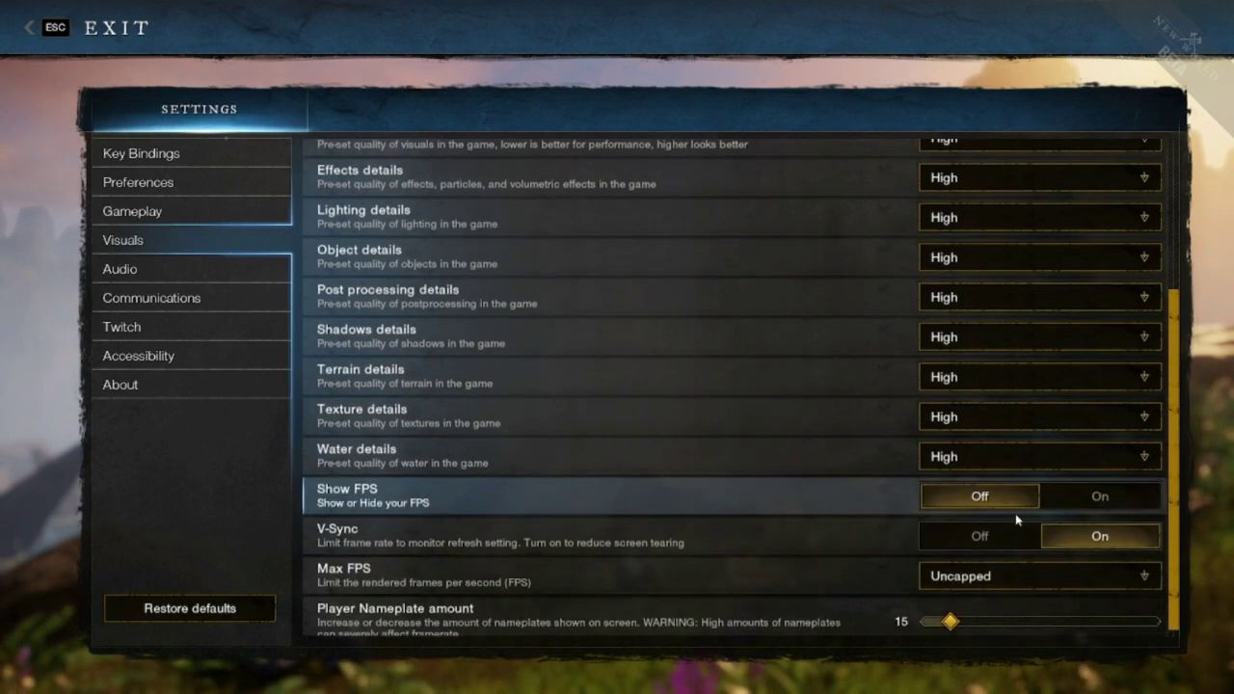
click(1089, 504)
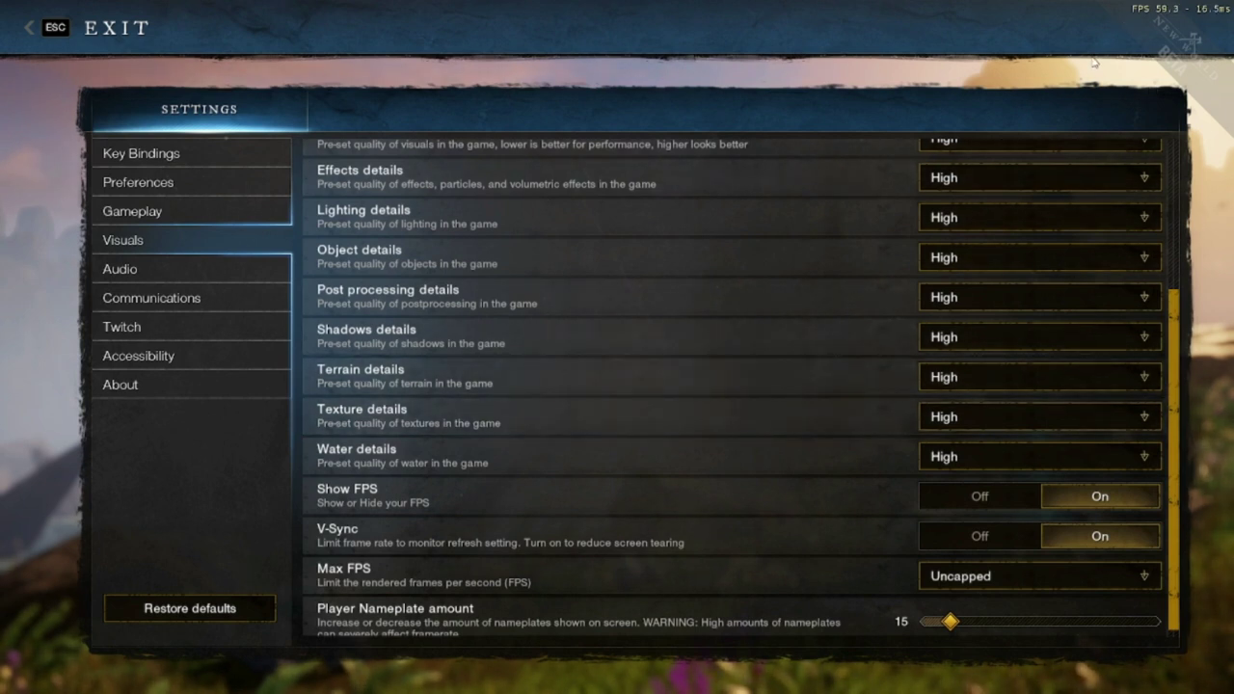
click(953, 541)
click(1060, 533)
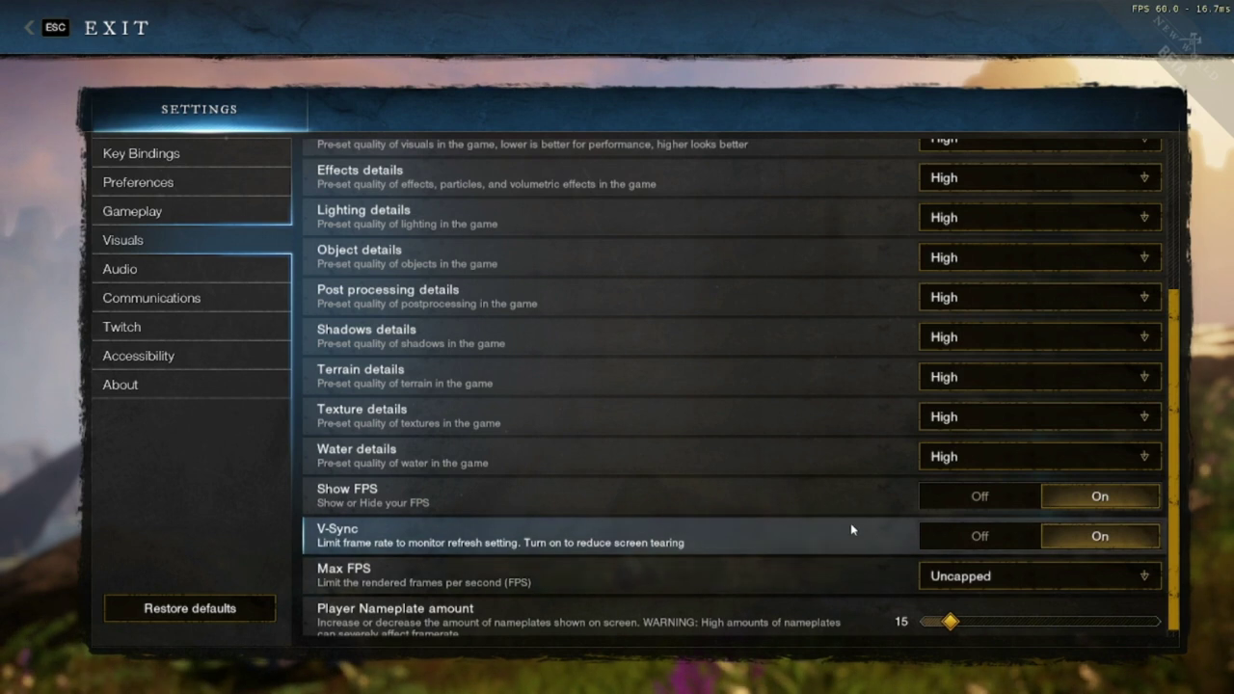
Open the available frame rate limits for Max FPS.
scroll(906, 499, down, 1)
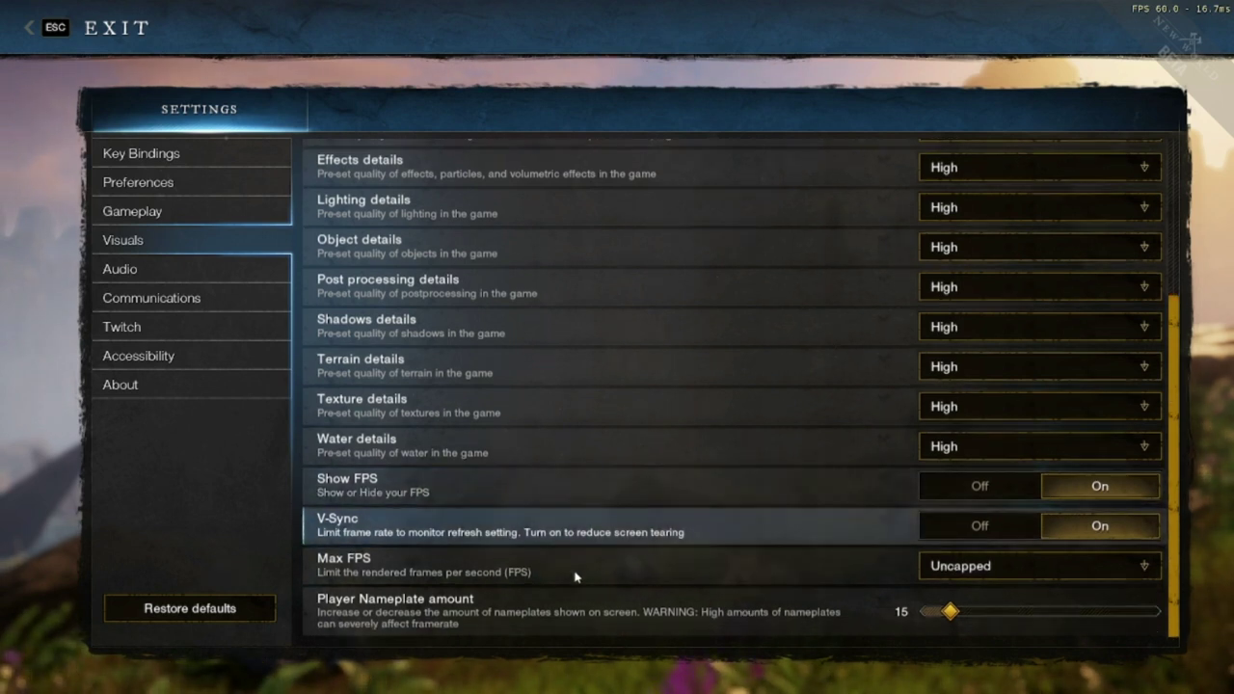
click(1007, 566)
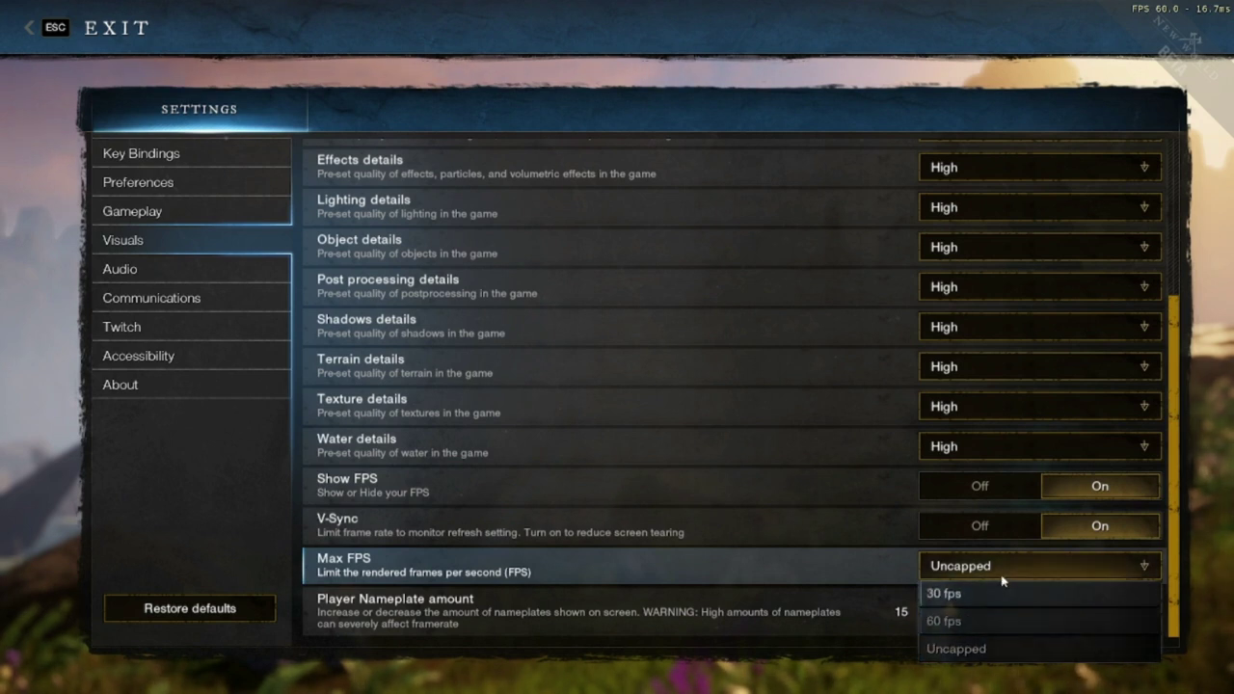